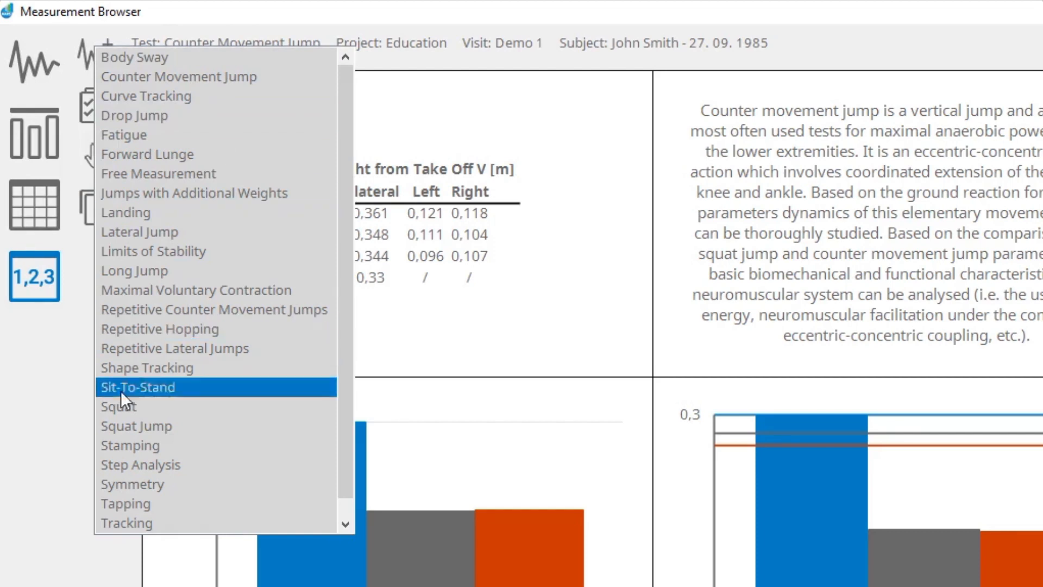
Display the Squat Jump report and return to the Counter Movement Jump report.
{"action": "left_click", "coordinate": [113, 425]}
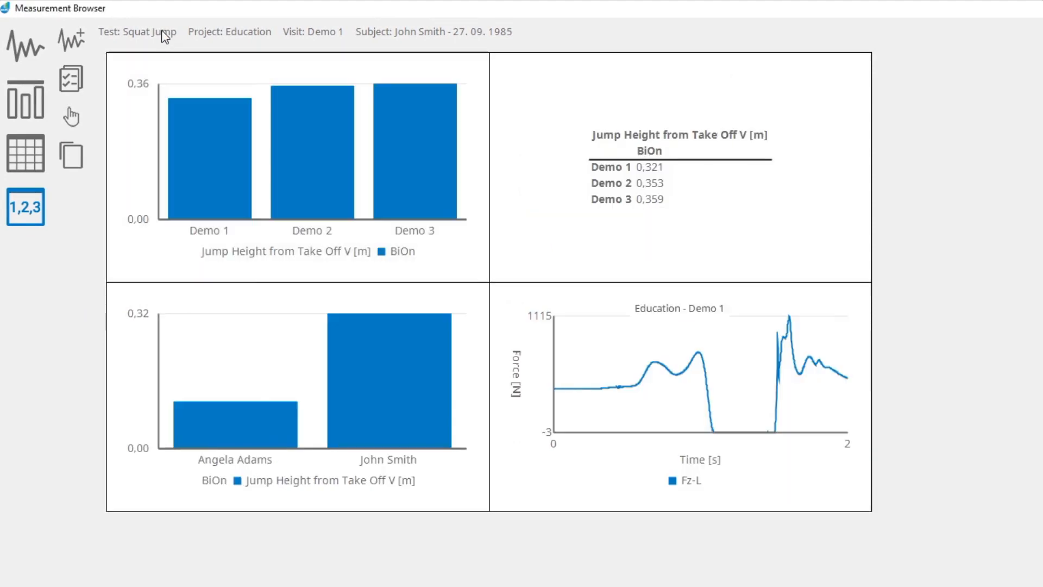
{"action": "left_click", "coordinate": [161, 31]}
{"action": "left_click", "coordinate": [168, 53]}
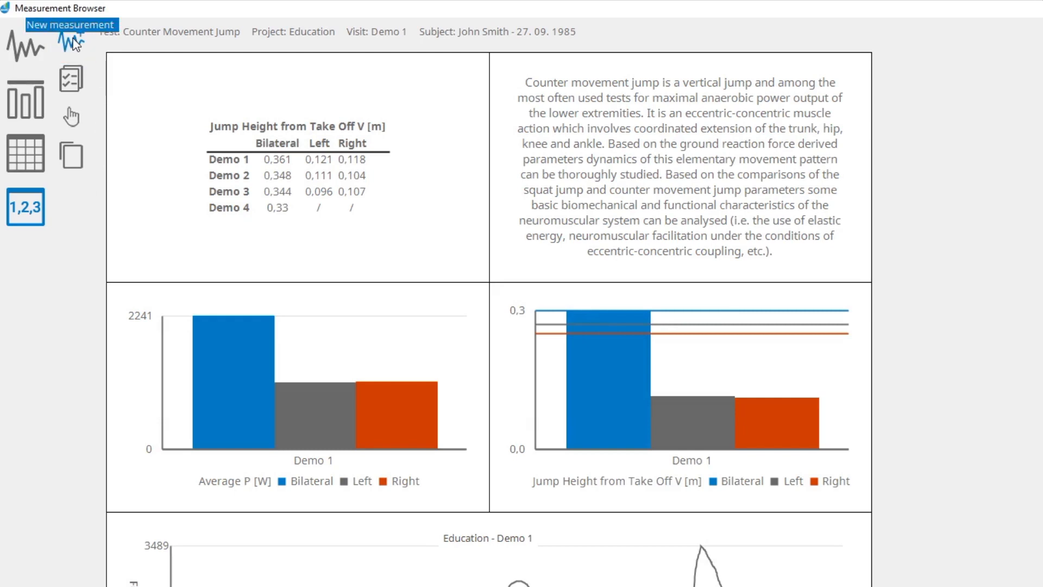
Export the report to the Education reports folder on the Desktop, dismissing the comments without adding any.
{"action": "left_click", "coordinate": [70, 78]}
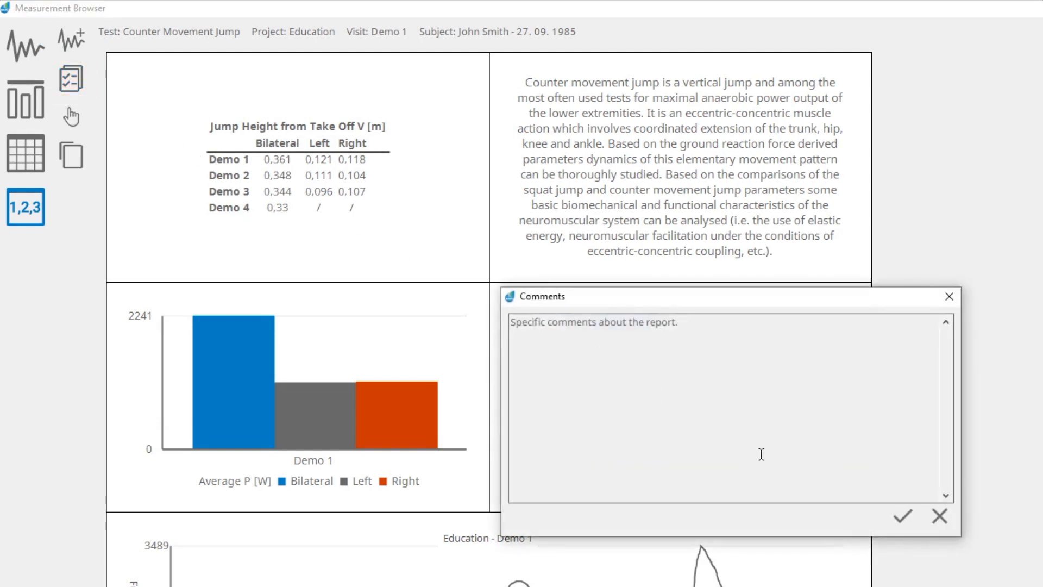
{"action": "left_click", "coordinate": [938, 517]}
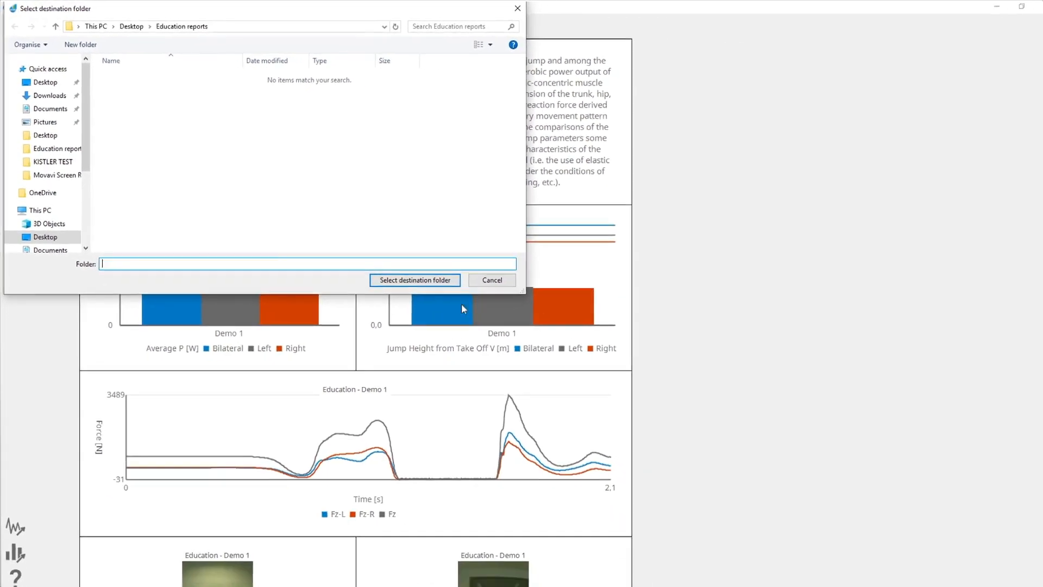
{"action": "left_click", "coordinate": [402, 280]}
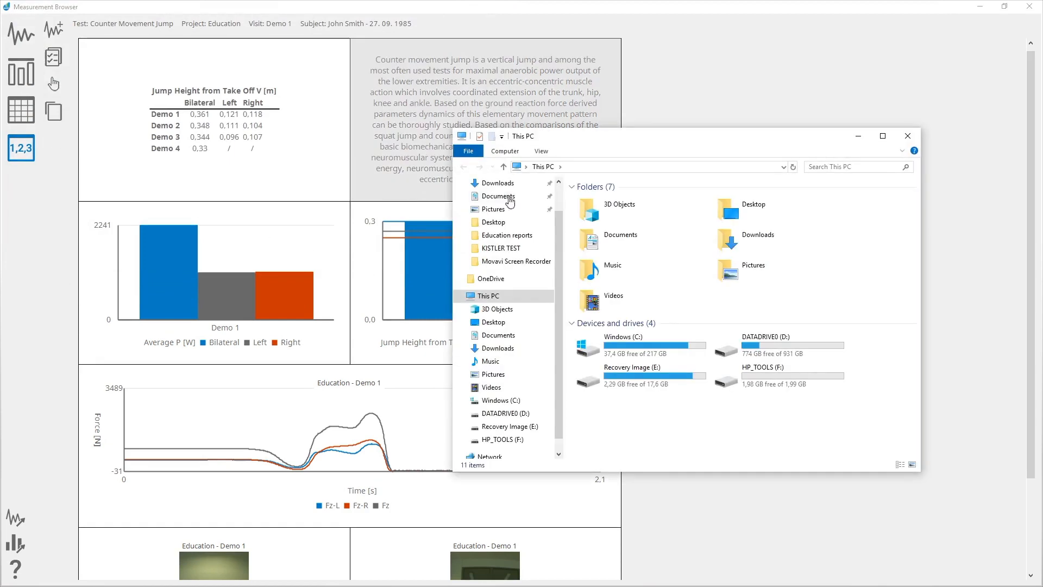
Review the exported Performance PDF from the Education reports folder on the Desktop, and close both the PDF and the folder.
{"action": "left_click", "coordinate": [733, 211]}
{"action": "double_click", "coordinate": [734, 211]}
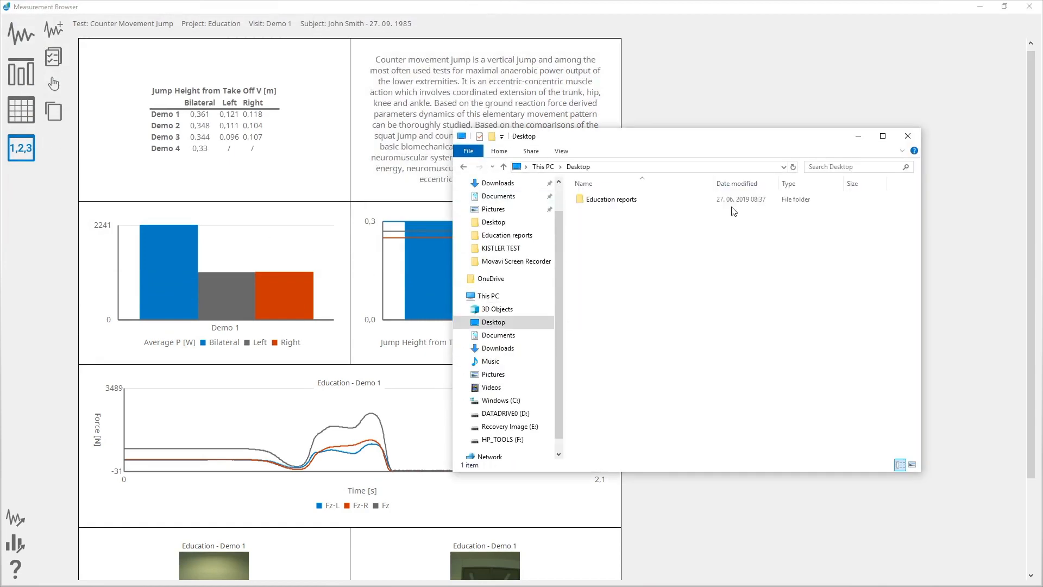
{"action": "double_click", "coordinate": [664, 202]}
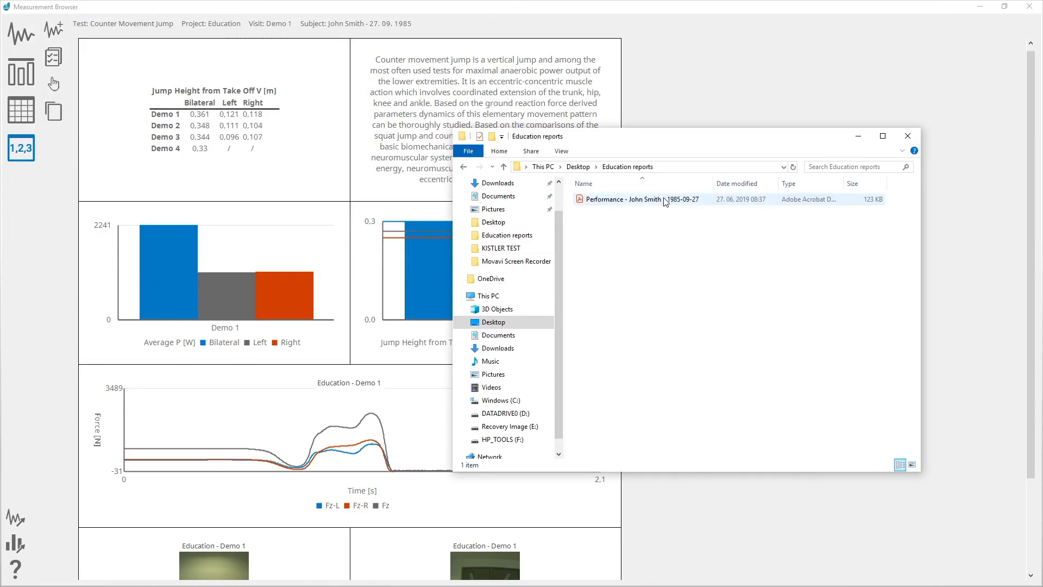
{"action": "double_click", "coordinate": [665, 200]}
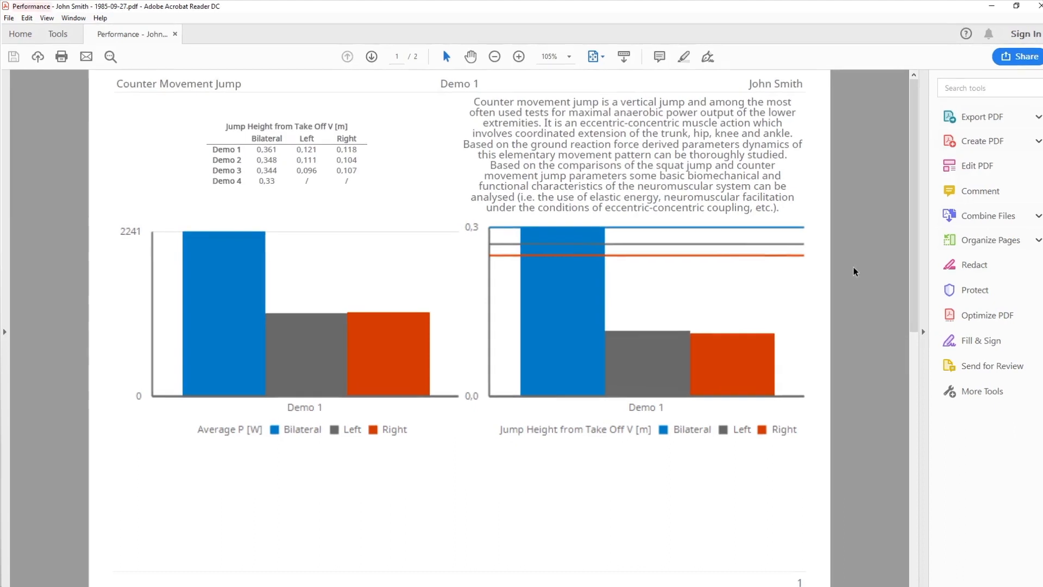
{"action": "scroll", "coordinate": [857, 272], "scroll_direction": "down", "scroll_amount": 1}
{"action": "scroll", "coordinate": [858, 273], "scroll_direction": "up", "scroll_amount": 1}
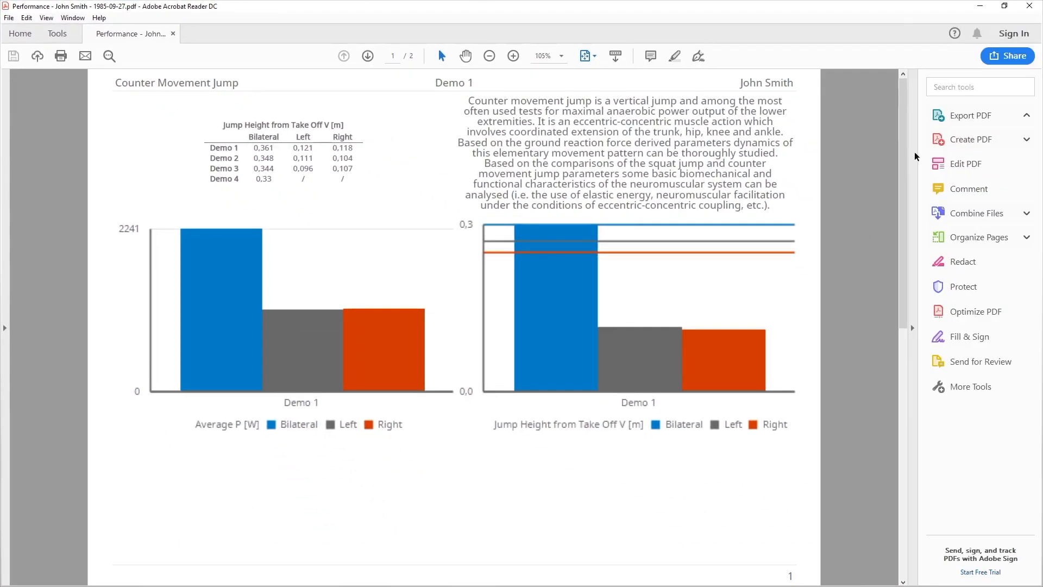
{"action": "left_click", "coordinate": [1029, 6]}
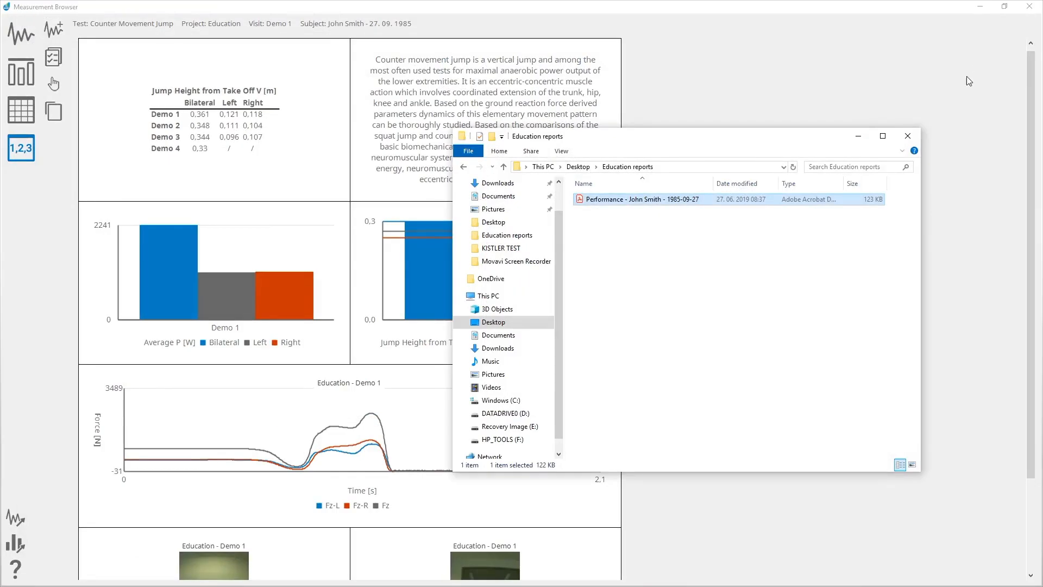
{"action": "left_click", "coordinate": [913, 137]}
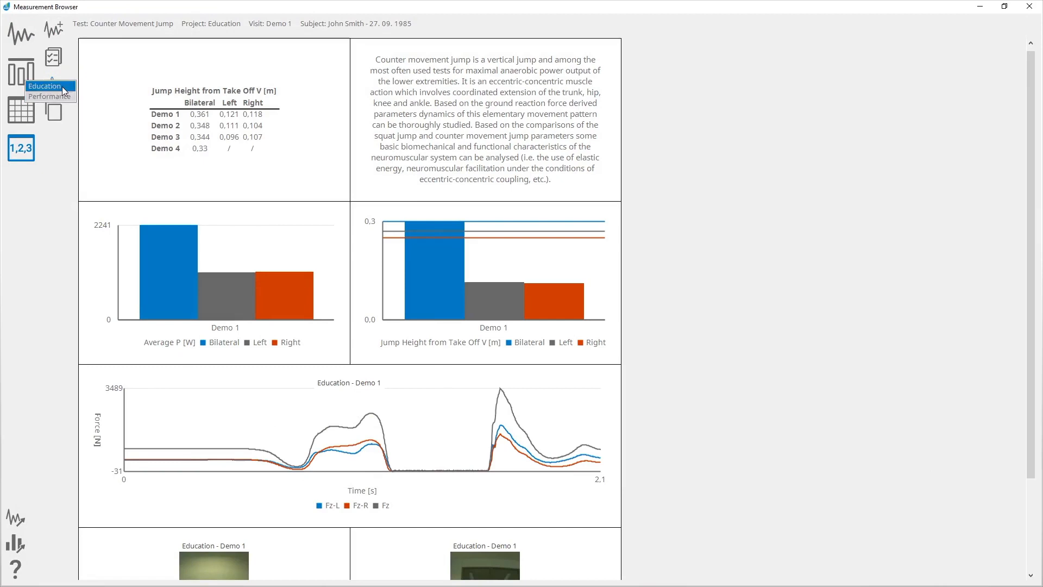
In the Education report for Counter Movement Jump, add a new row and insert a chart in it.
{"action": "left_click", "coordinate": [62, 86]}
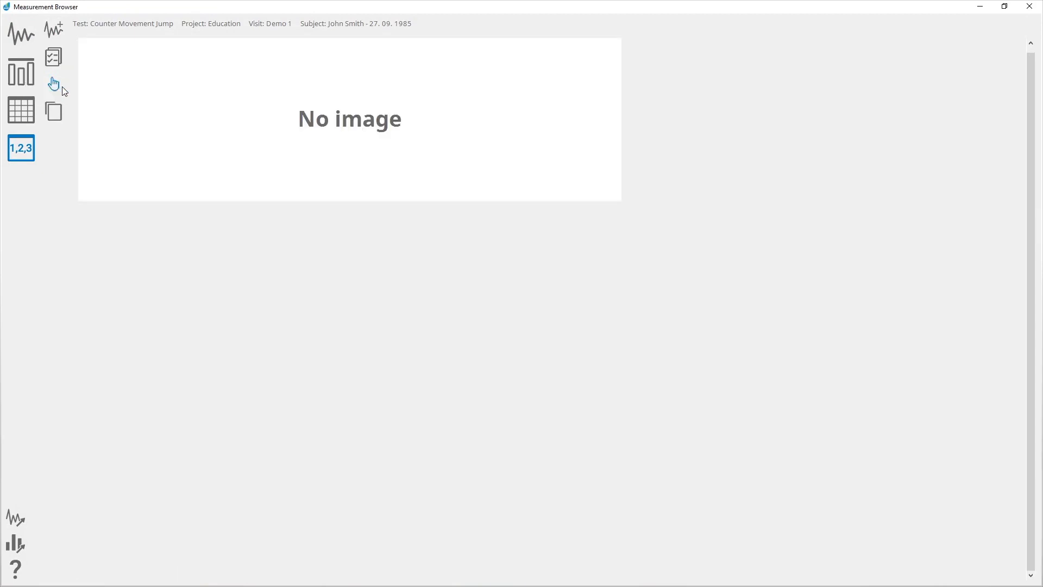
{"action": "left_click", "coordinate": [55, 114]}
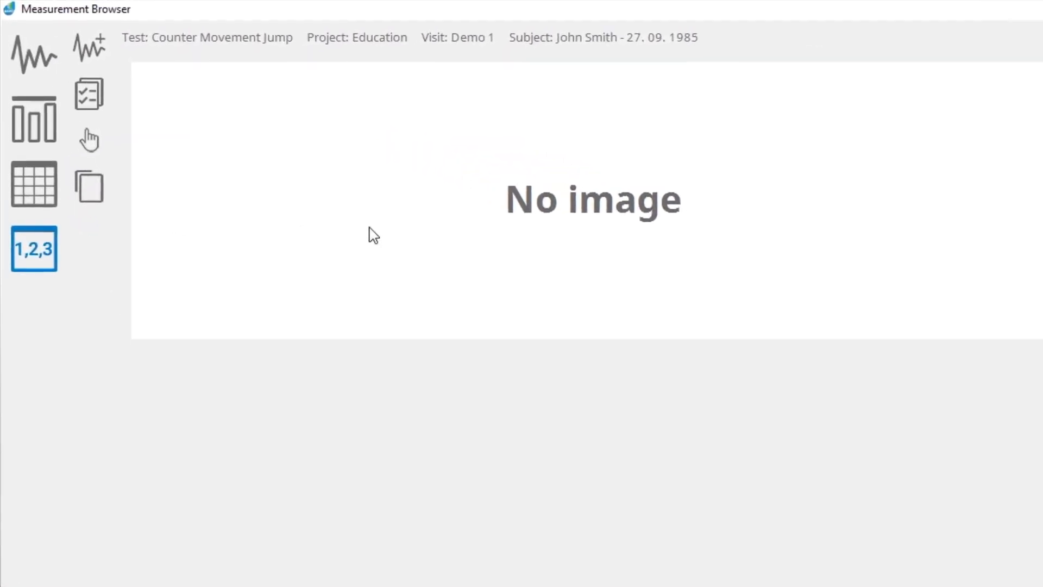
{"action": "right_click", "coordinate": [370, 228]}
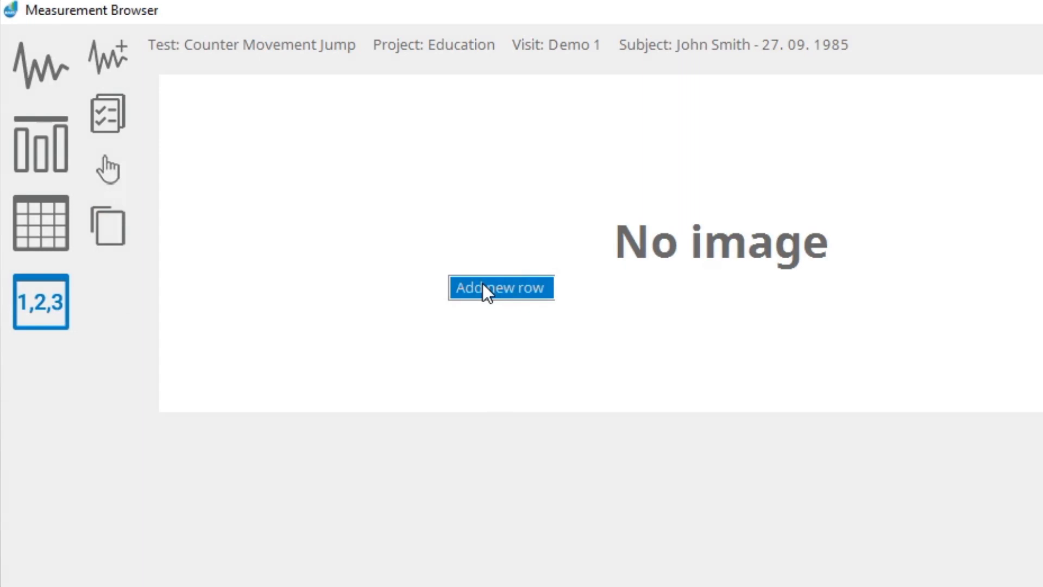
{"action": "left_click", "coordinate": [483, 283]}
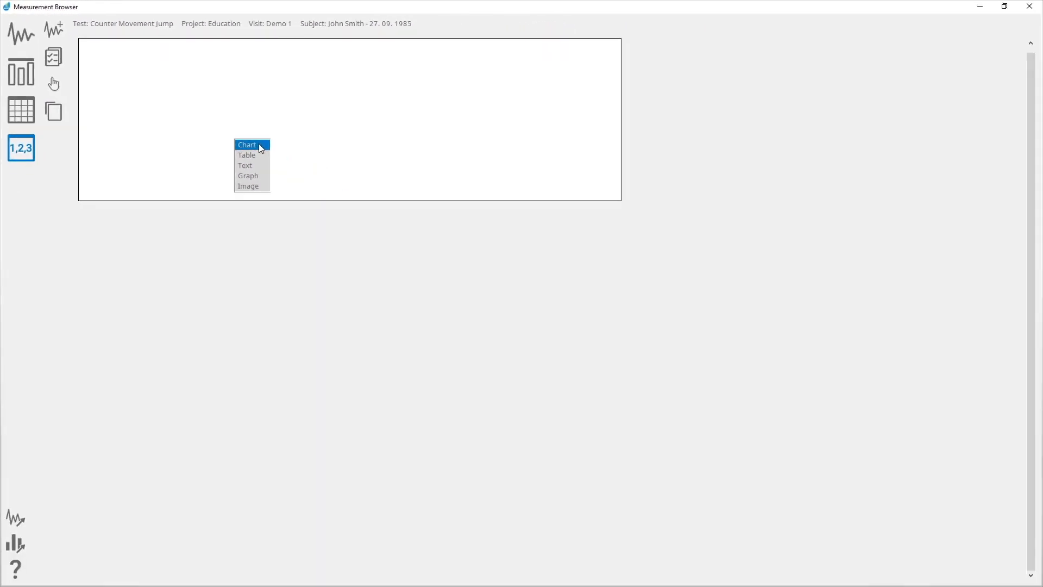
{"action": "left_click", "coordinate": [421, 234]}
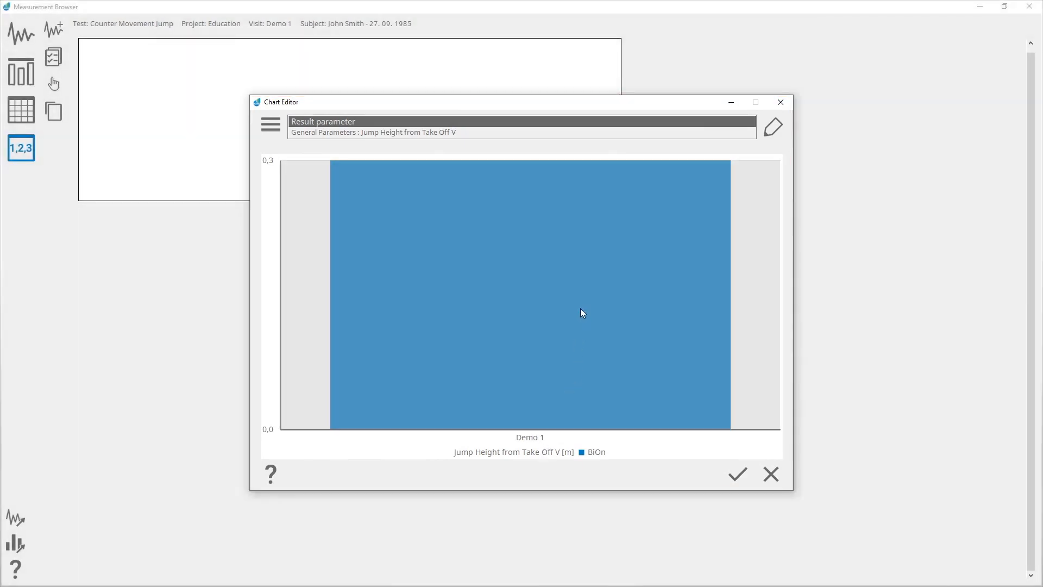
Use Bilateral / On Hips, Unilateral - Left / On Hips and Unilateral - Right / On Hips as the chart's input parameters.
{"action": "left_click", "coordinate": [579, 273]}
{"action": "left_click", "coordinate": [592, 201]}
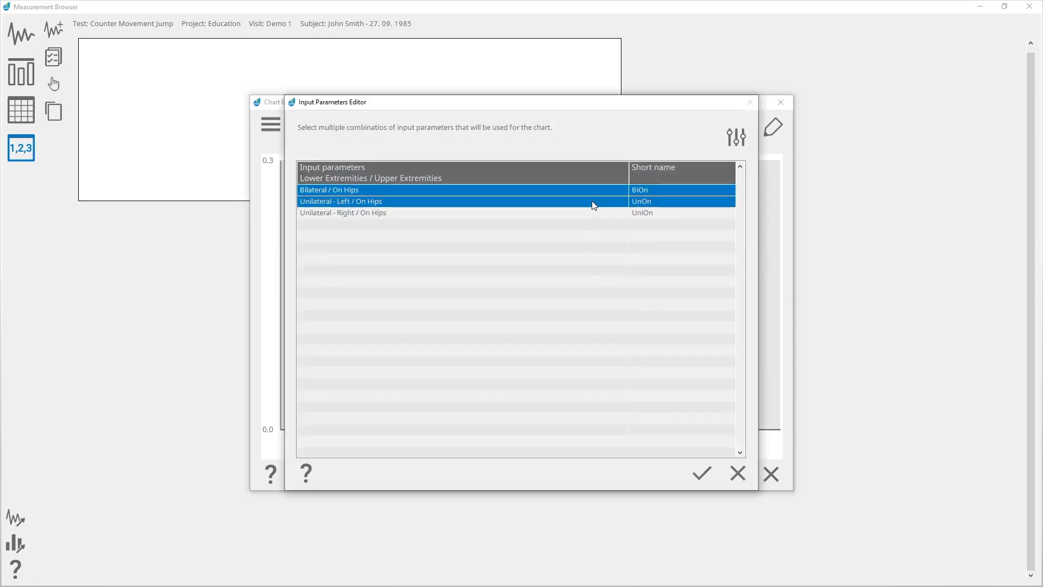
{"action": "left_click", "coordinate": [595, 214]}
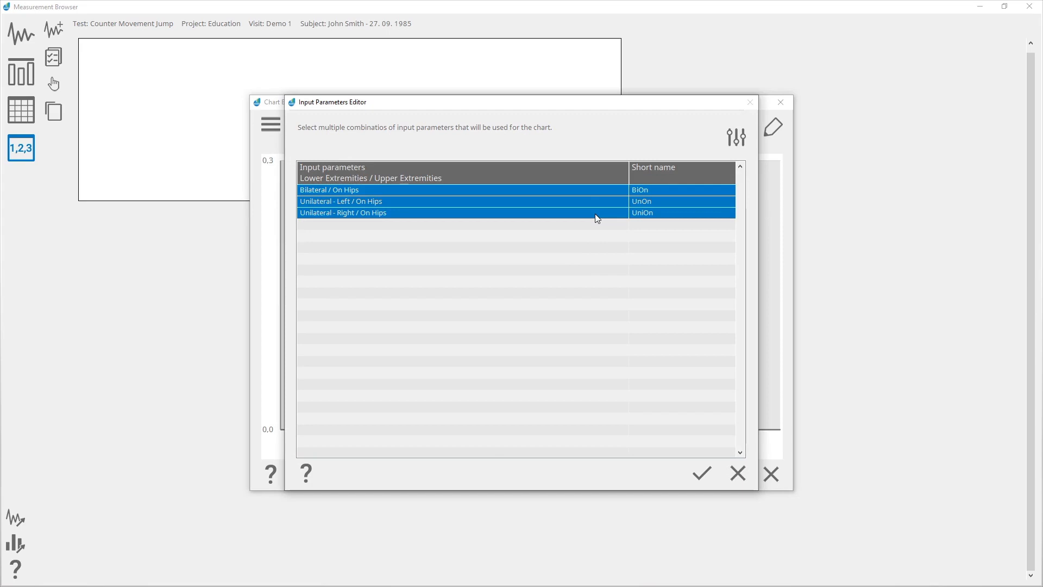
{"action": "left_click", "coordinate": [700, 476]}
Set the short name of the Bilateral / On Hips input parameter to Bilateral.
{"action": "double_click", "coordinate": [642, 155]}
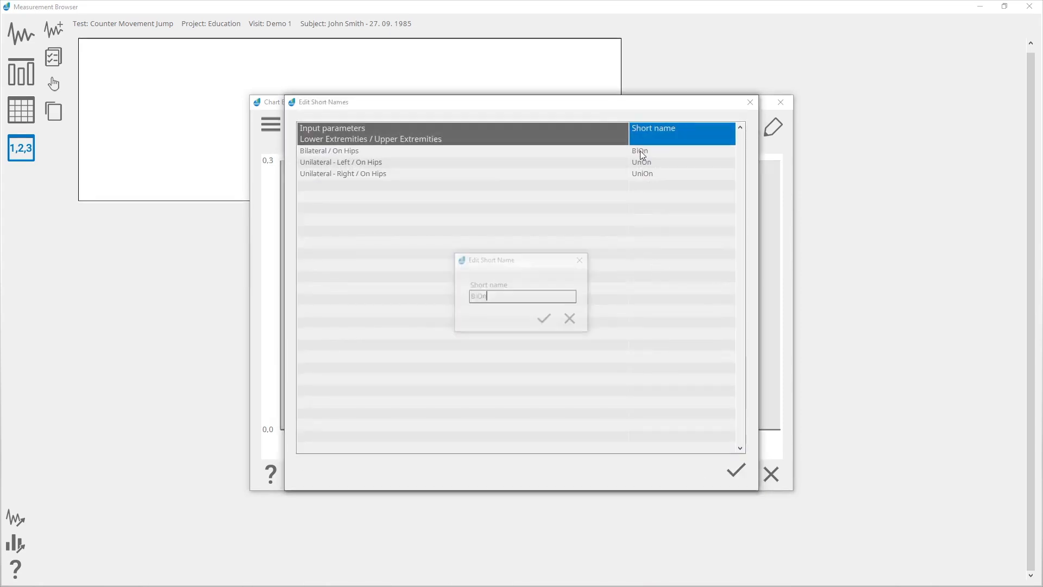
{"action": "double_click", "coordinate": [508, 296]}
{"action": "type", "text": "Bilateral"}
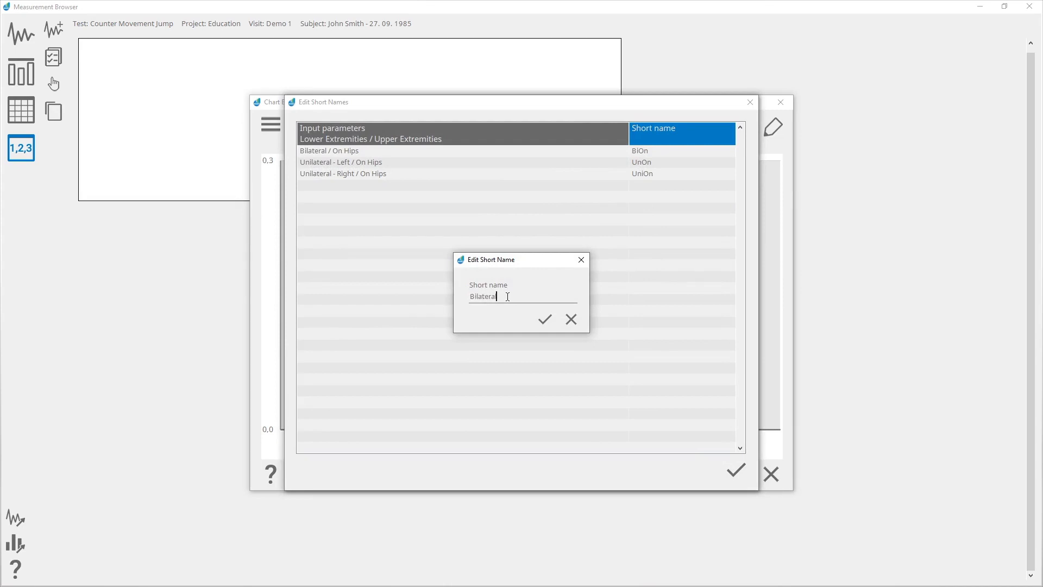
{"action": "left_click", "coordinate": [545, 320]}
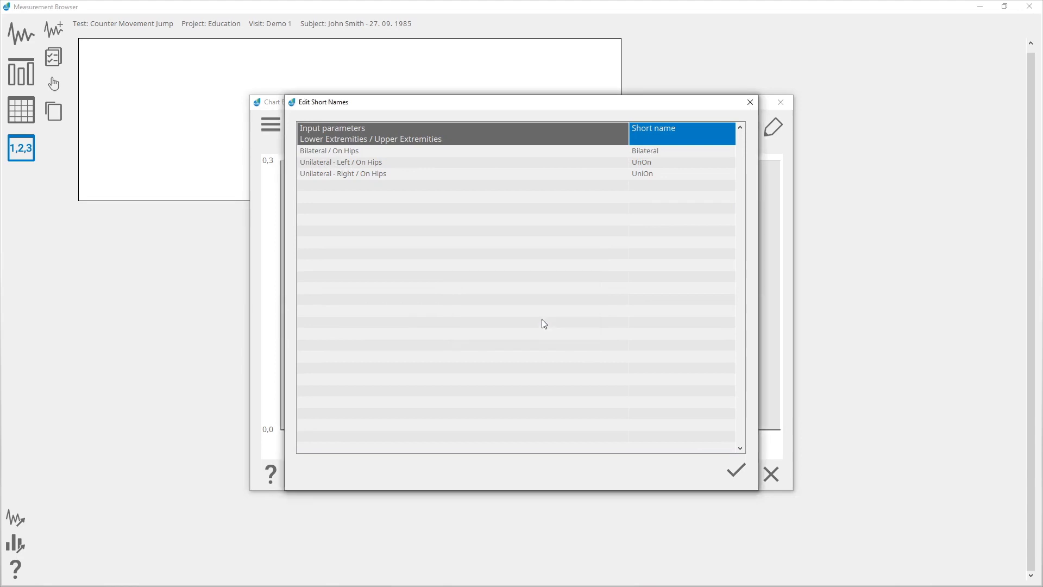
Set the short name of the Unilateral - Left / On Hips input parameter to Left.
{"action": "double_click", "coordinate": [666, 162]}
{"action": "double_click", "coordinate": [499, 298]}
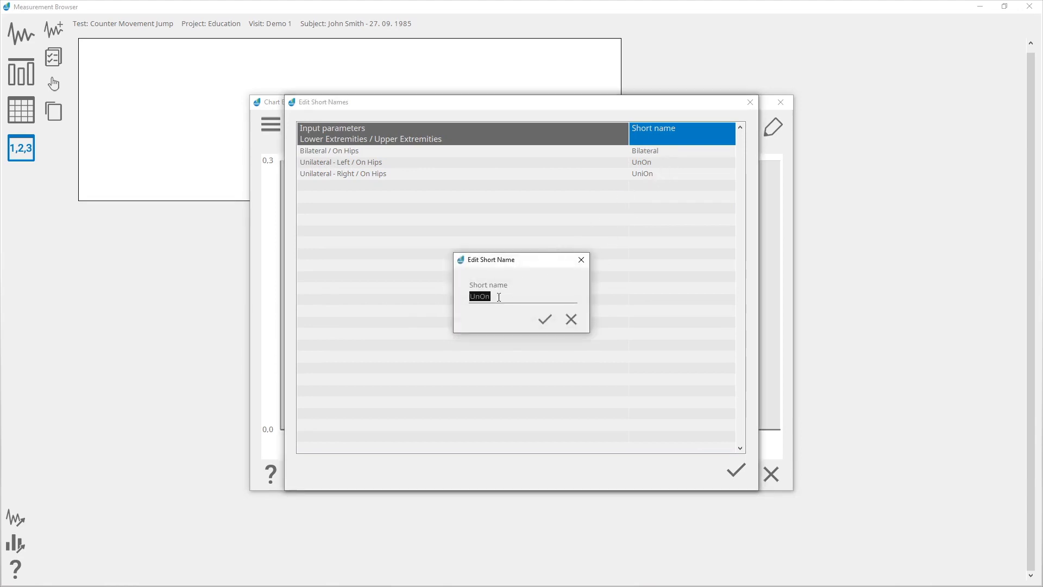
{"action": "type", "text": "Left"}
{"action": "left_click", "coordinate": [545, 319]}
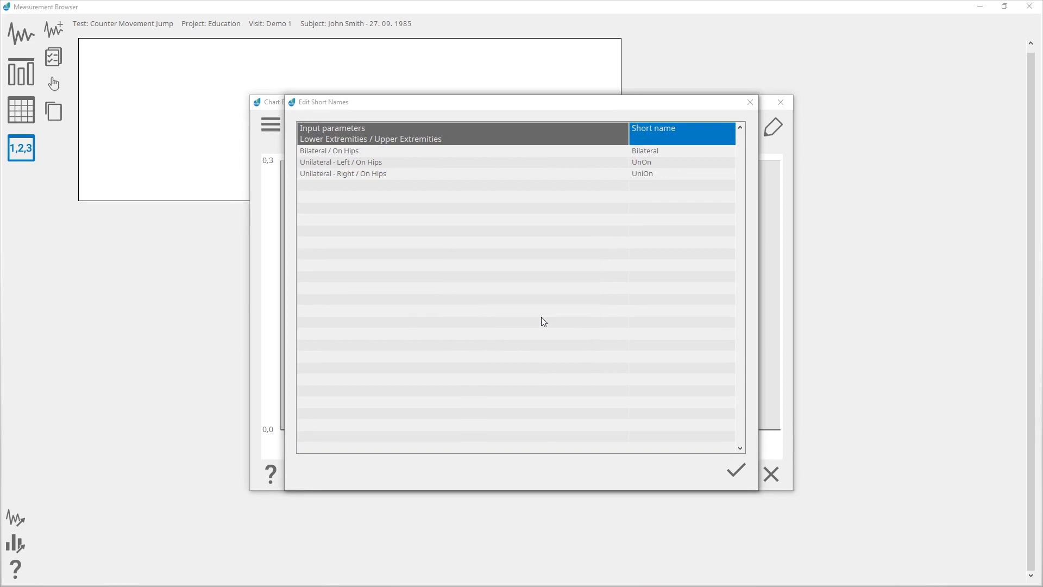
Set the short name of Unilateral - Right / On Hips to Right and apply the short names to the chart.
{"action": "double_click", "coordinate": [656, 173]}
{"action": "double_click", "coordinate": [507, 296]}
{"action": "type", "text": "Right"}
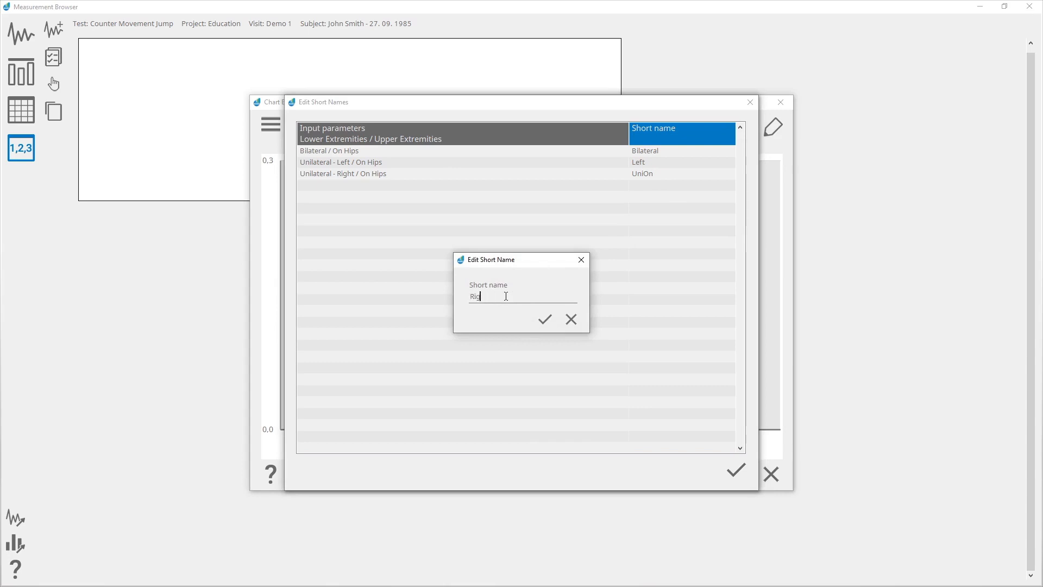
{"action": "left_click", "coordinate": [544, 319]}
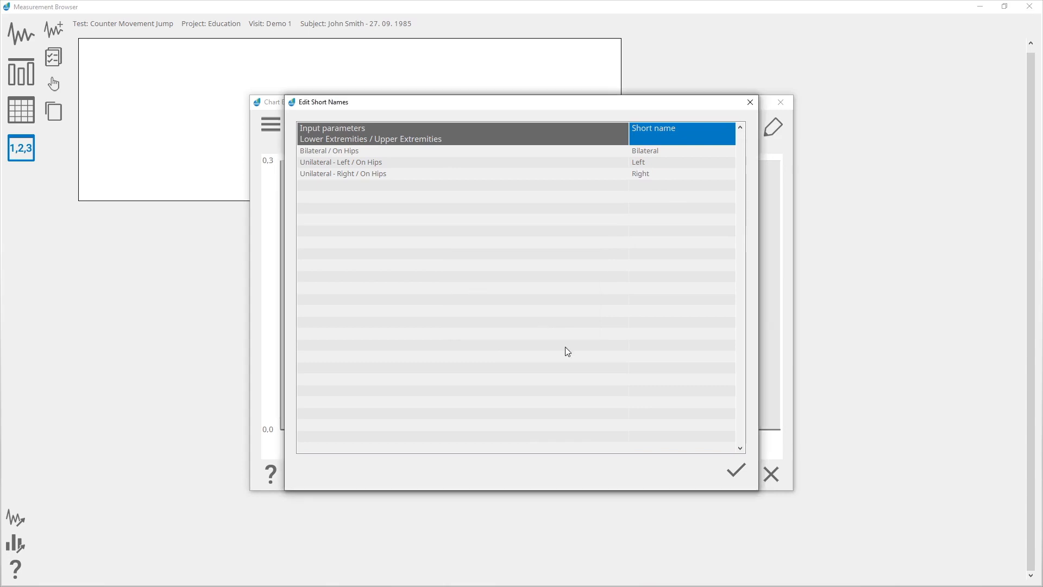
{"action": "left_click", "coordinate": [737, 474]}
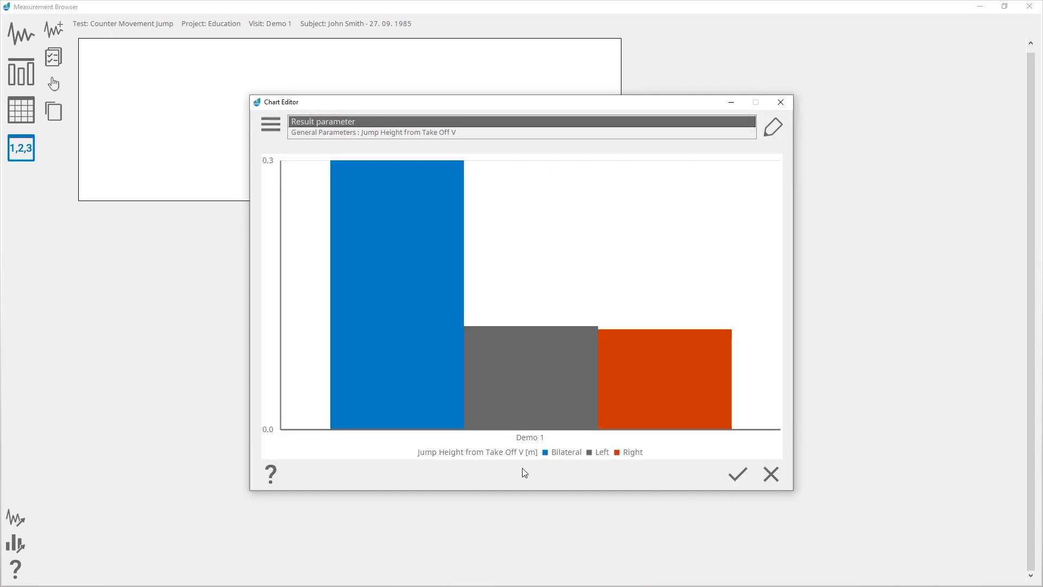
Set the number of visits used for the chart to 3, labelling each visit by Name.
{"action": "left_click", "coordinate": [530, 441]}
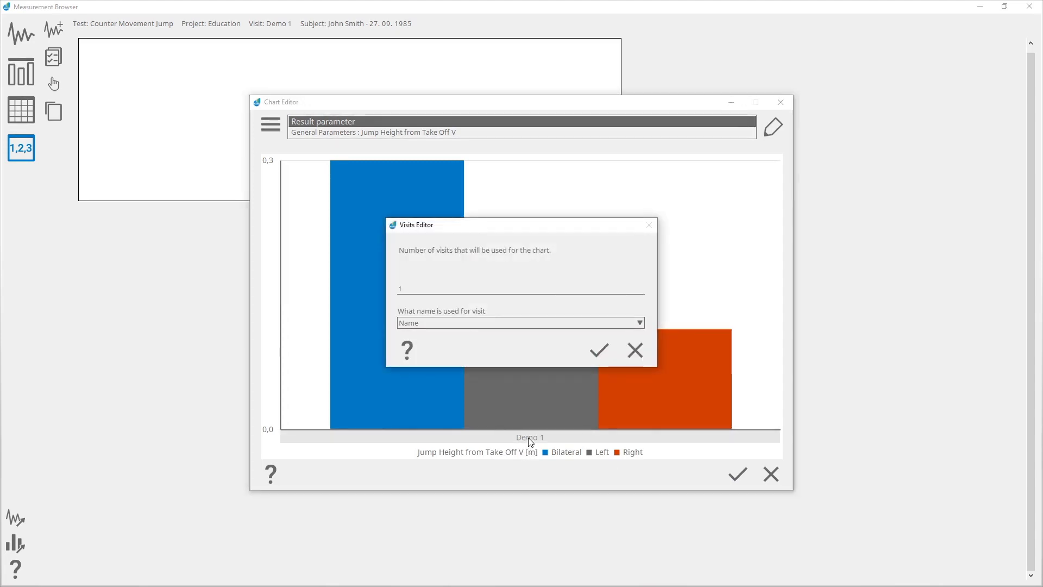
{"action": "double_click", "coordinate": [416, 287]}
{"action": "type", "text": "3"}
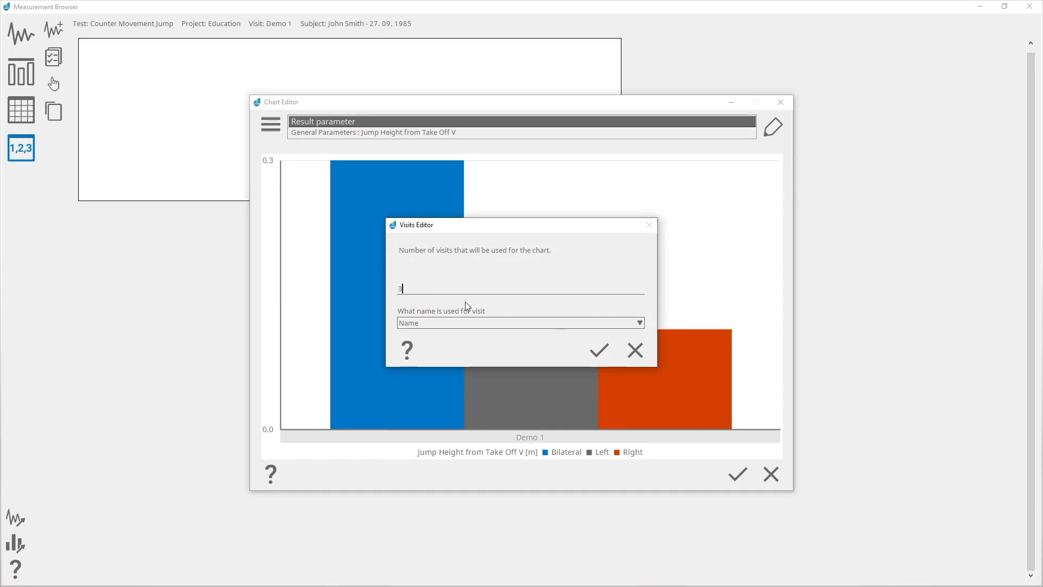
{"action": "left_click", "coordinate": [571, 322]}
{"action": "left_click", "coordinate": [572, 328]}
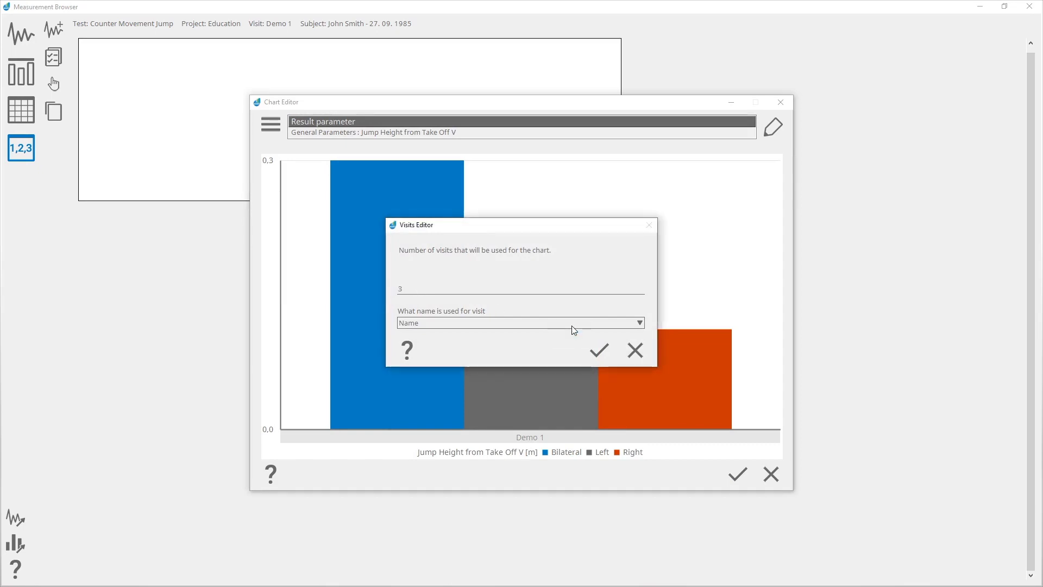
{"action": "left_click", "coordinate": [598, 354]}
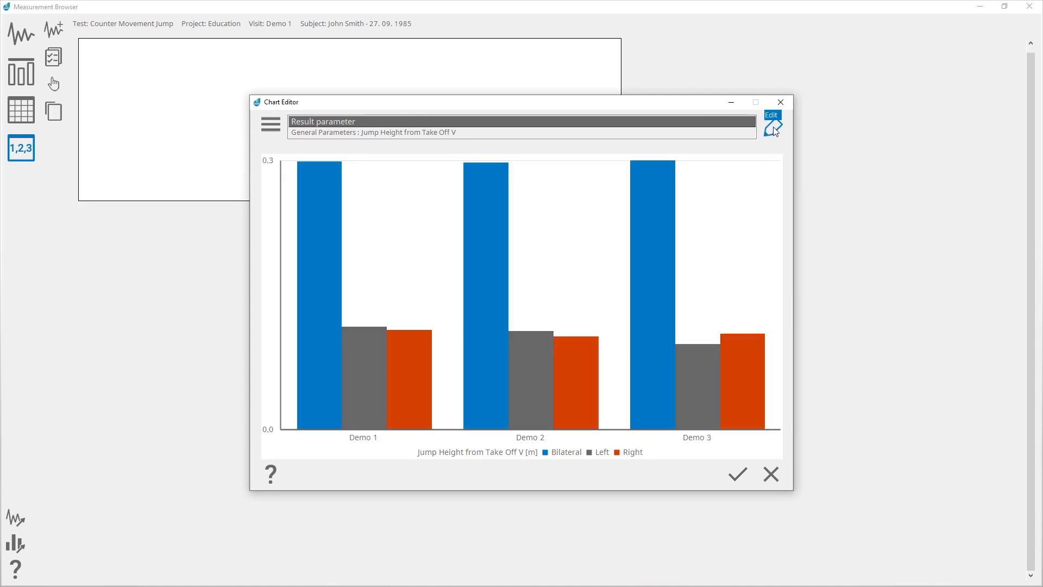
Use Jump Height from Take Off V, averaged across all repetitions for each parameter separately, as the chart's result parameter.
{"action": "left_click", "coordinate": [774, 128]}
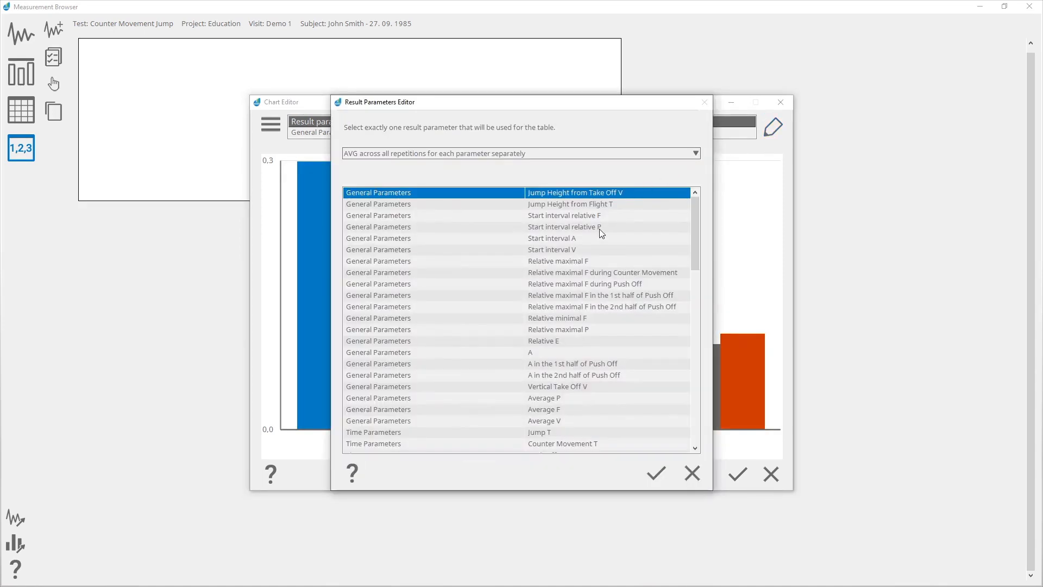
{"action": "left_click", "coordinate": [601, 230]}
{"action": "left_click", "coordinate": [602, 195], "text": "ctrl"}
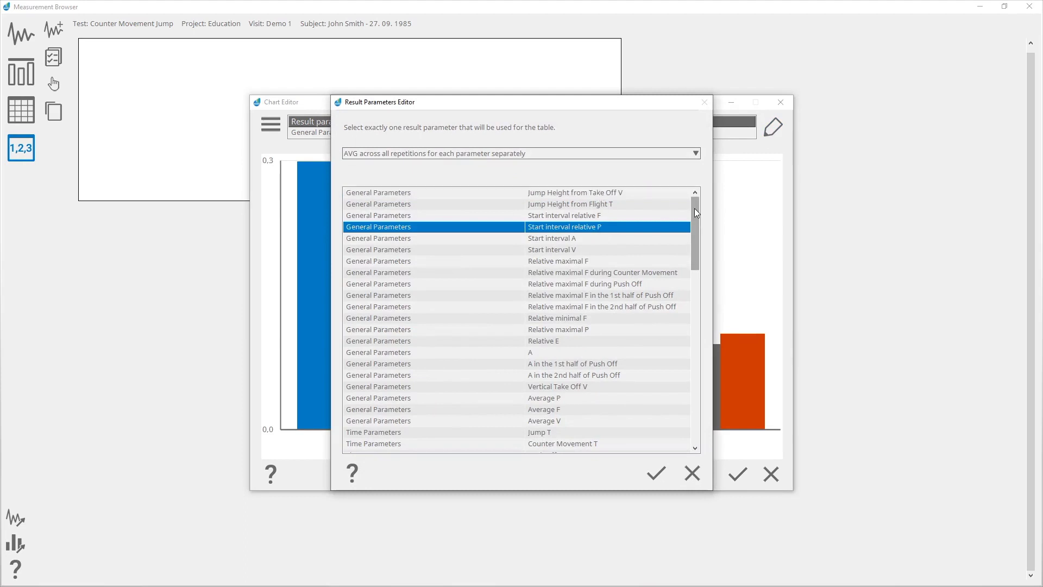
{"action": "left_click", "coordinate": [623, 234], "text": "ctrl"}
{"action": "left_click", "coordinate": [620, 193], "text": "ctrl"}
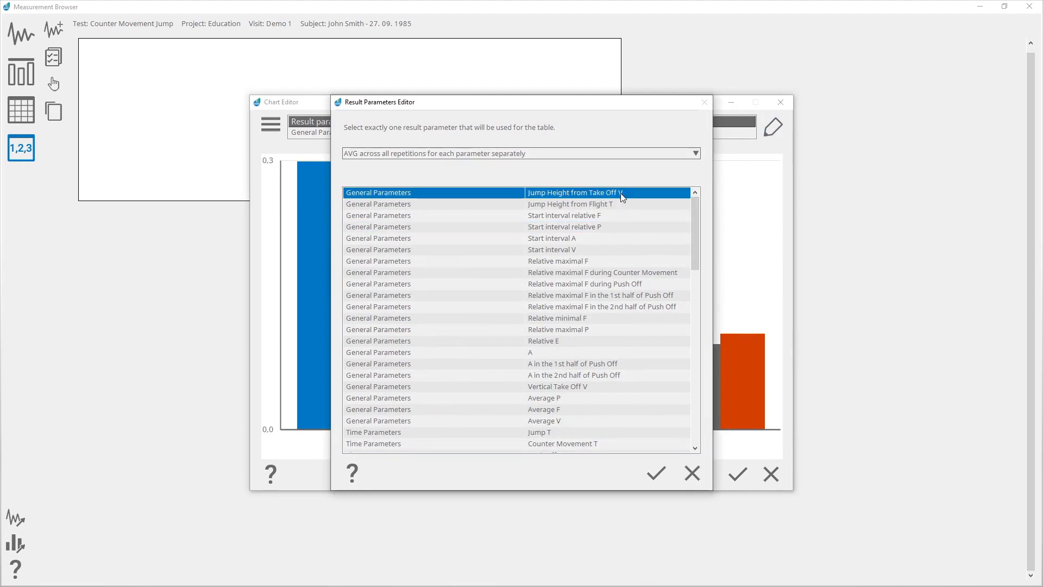
{"action": "left_click", "coordinate": [677, 151]}
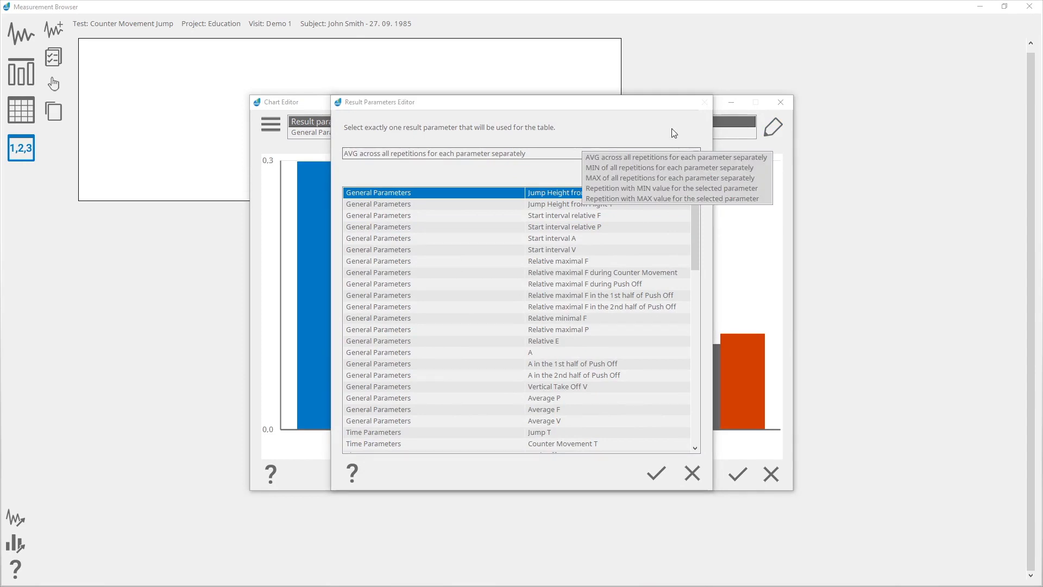
{"action": "left_click", "coordinate": [673, 133]}
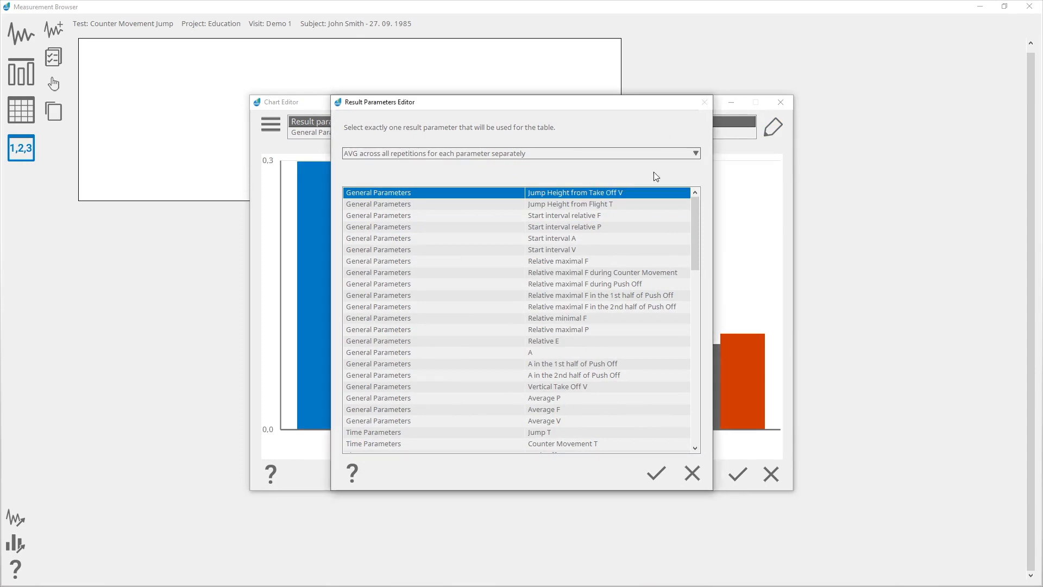
{"action": "left_click", "coordinate": [656, 473]}
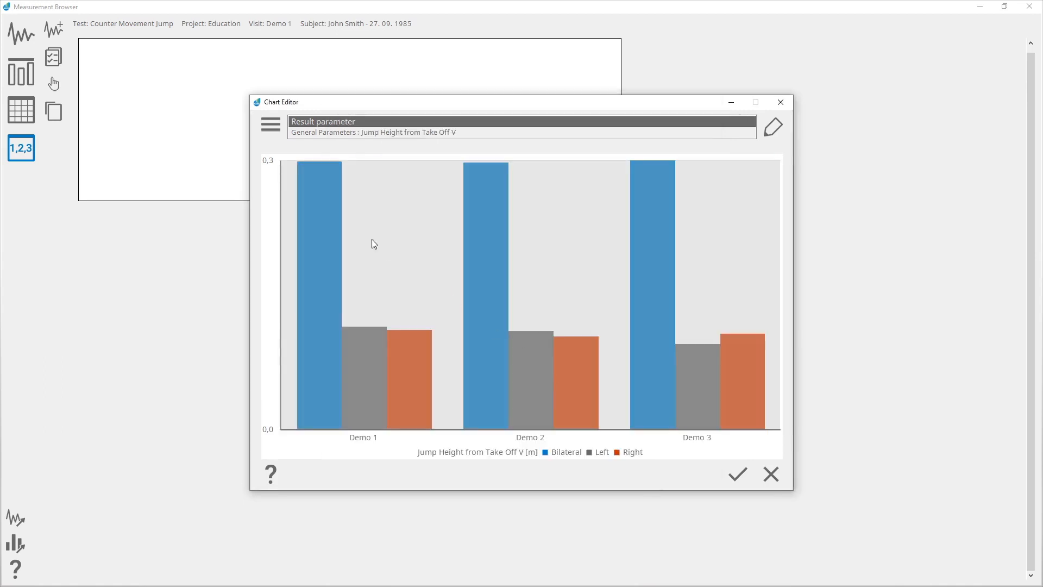
Choose the chart type "One result parameter and more input parameters over time".
{"action": "left_click", "coordinate": [271, 125]}
{"action": "left_click", "coordinate": [272, 130]}
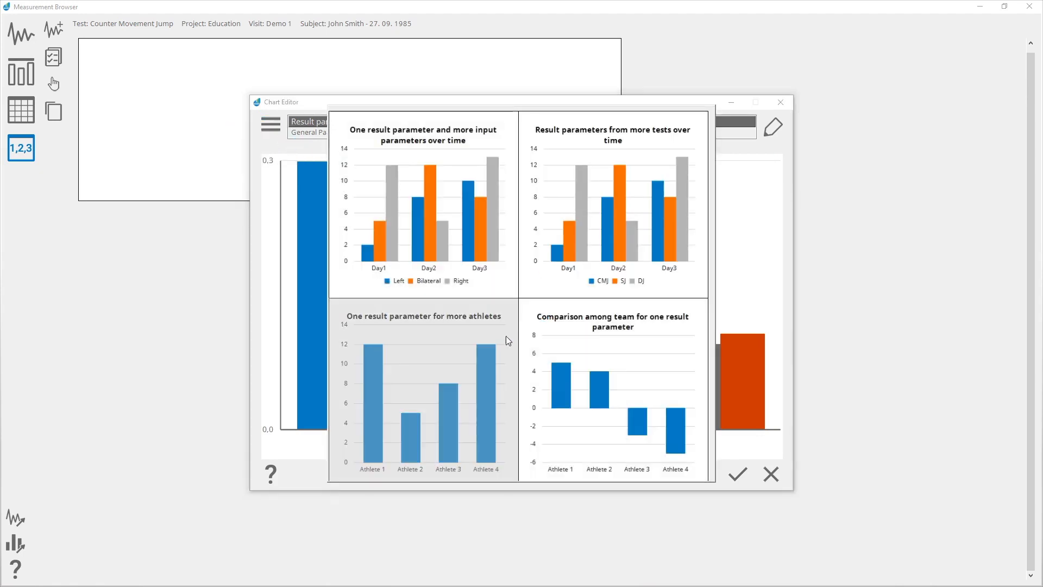
{"action": "left_click", "coordinate": [410, 230]}
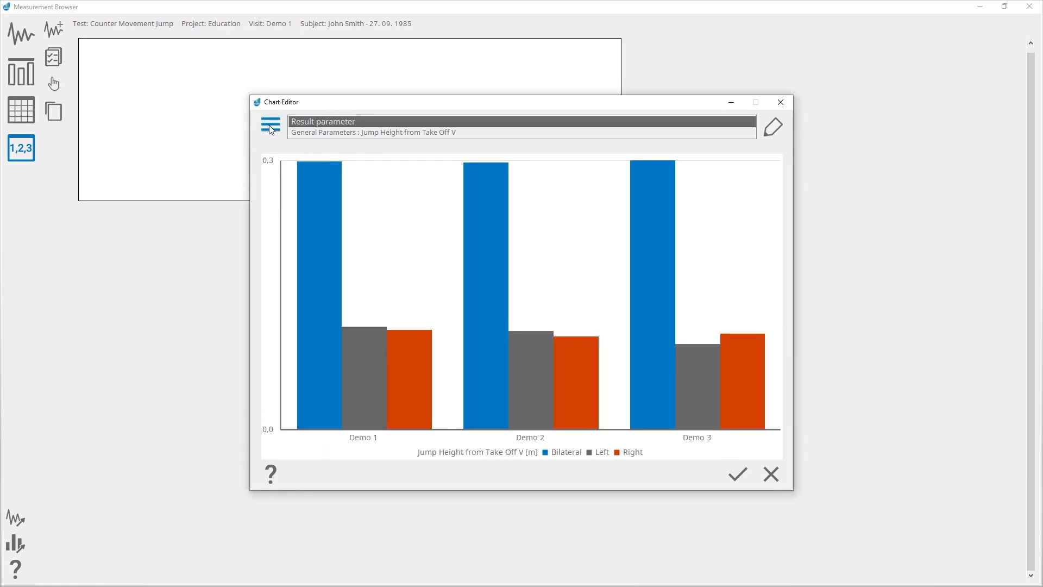
Set the chart's reference values to Manually and enter 0.35 for Bilateral / On Hips.
{"action": "left_click", "coordinate": [270, 125]}
{"action": "left_click", "coordinate": [267, 141]}
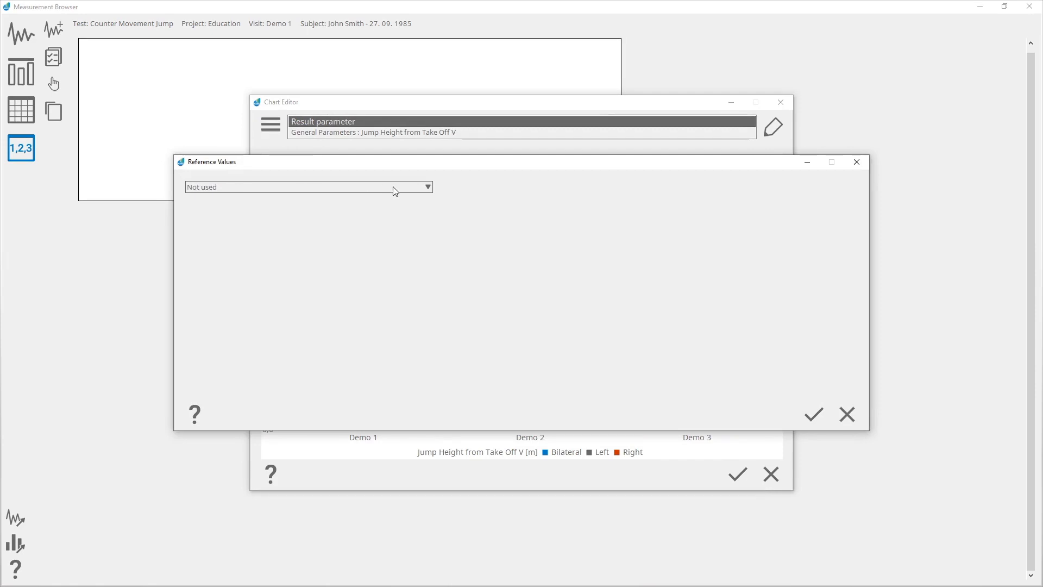
{"action": "left_click", "coordinate": [393, 187]}
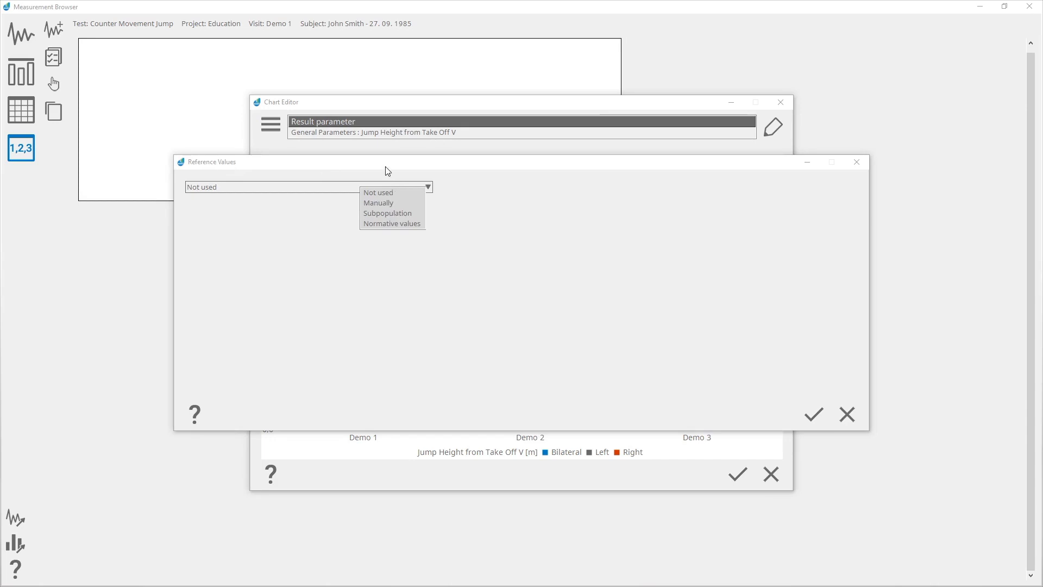
{"action": "left_click", "coordinate": [402, 203]}
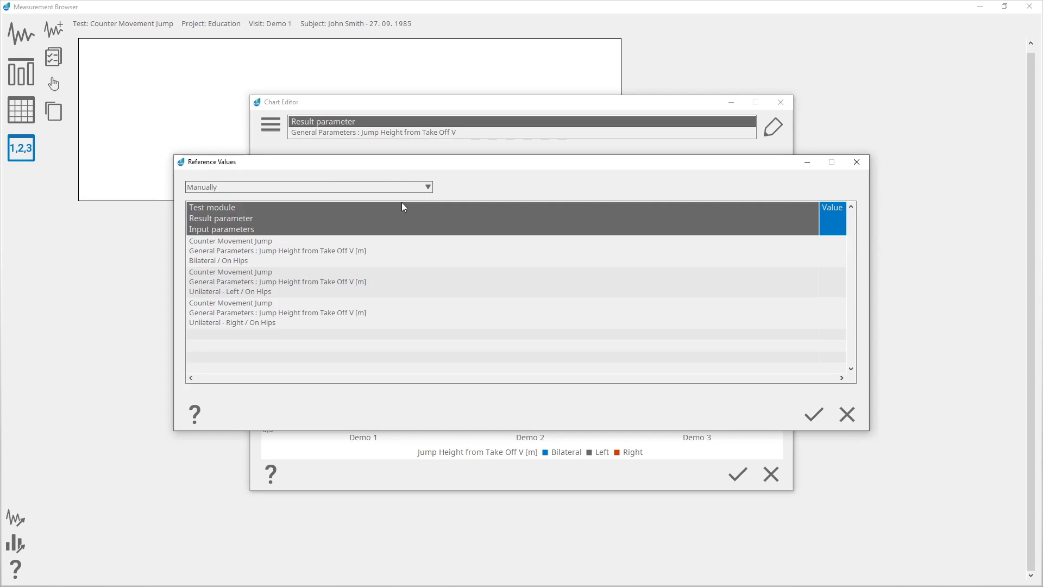
{"action": "left_click", "coordinate": [834, 253]}
{"action": "type", "text": "0,35"}
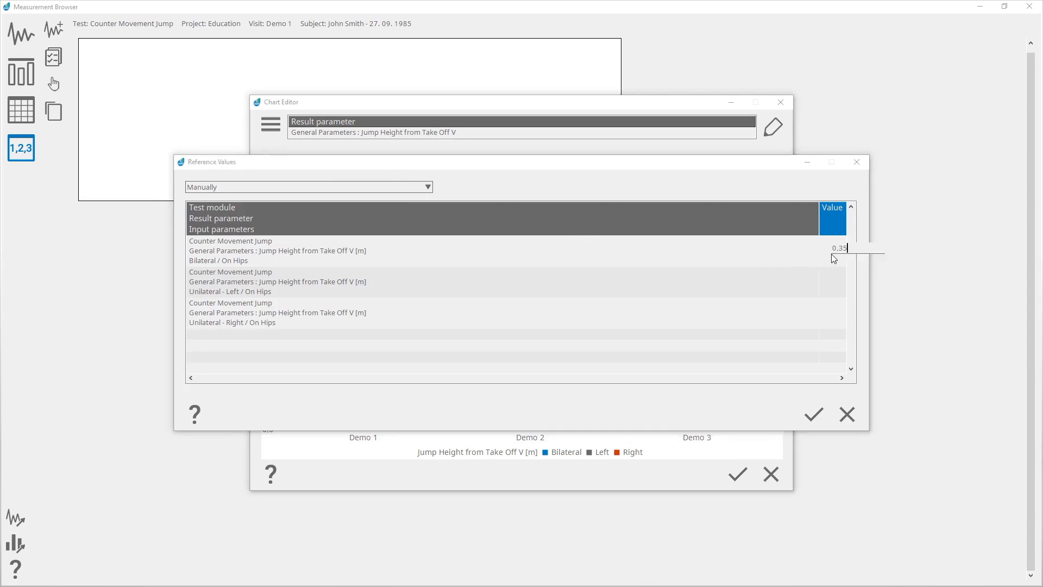
{"action": "key", "text": "Return"}
Enter reference values of 0.14 for Unilateral - Left and 0.1 for Unilateral - Right, and apply them to the chart.
{"action": "left_click", "coordinate": [832, 286]}
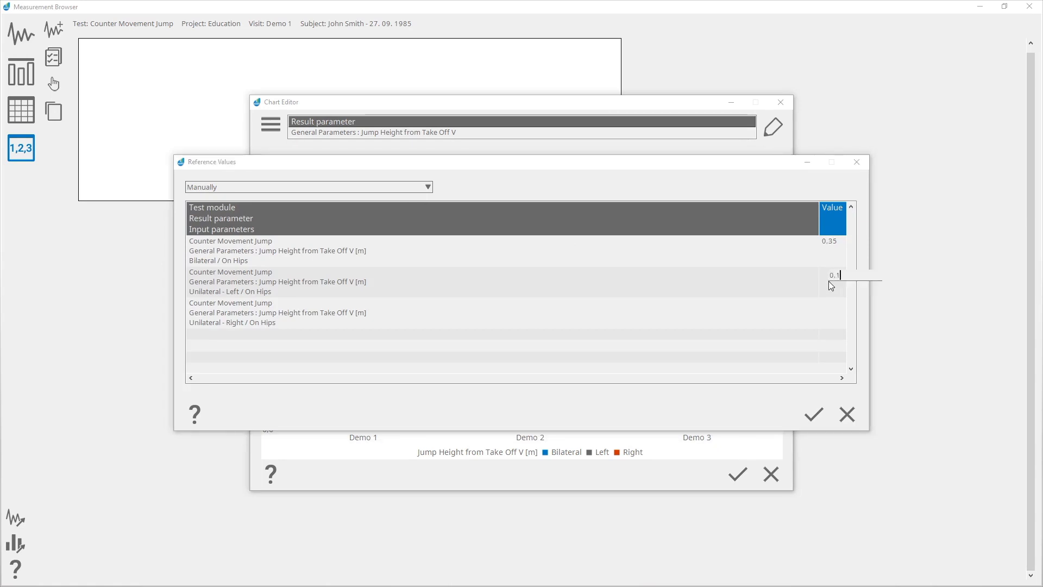
{"action": "key", "text": "Return"}
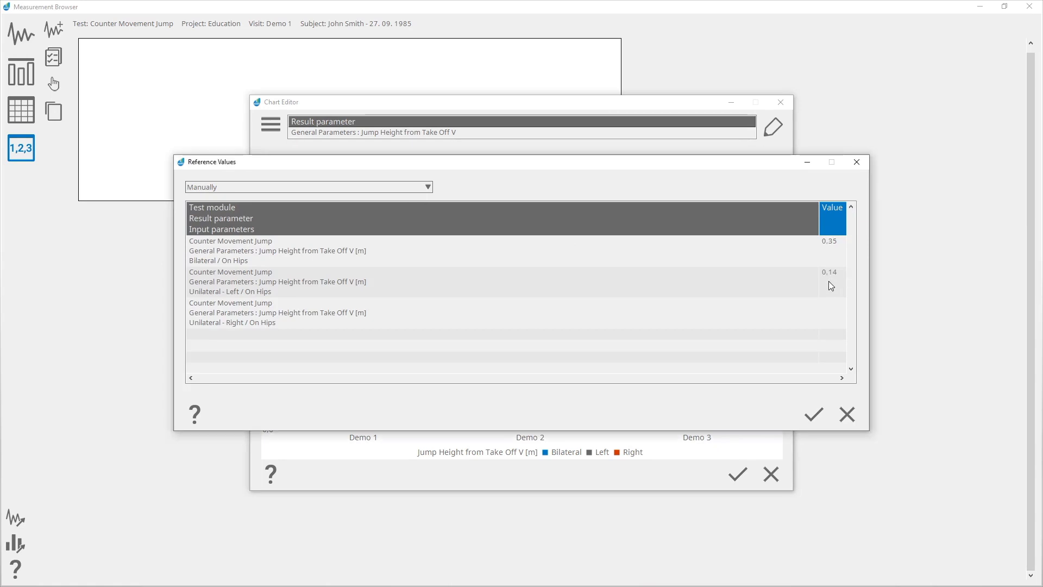
{"action": "left_click", "coordinate": [834, 317]}
{"action": "type", "text": "0,1"}
{"action": "key", "text": "Return"}
{"action": "left_click", "coordinate": [814, 416]}
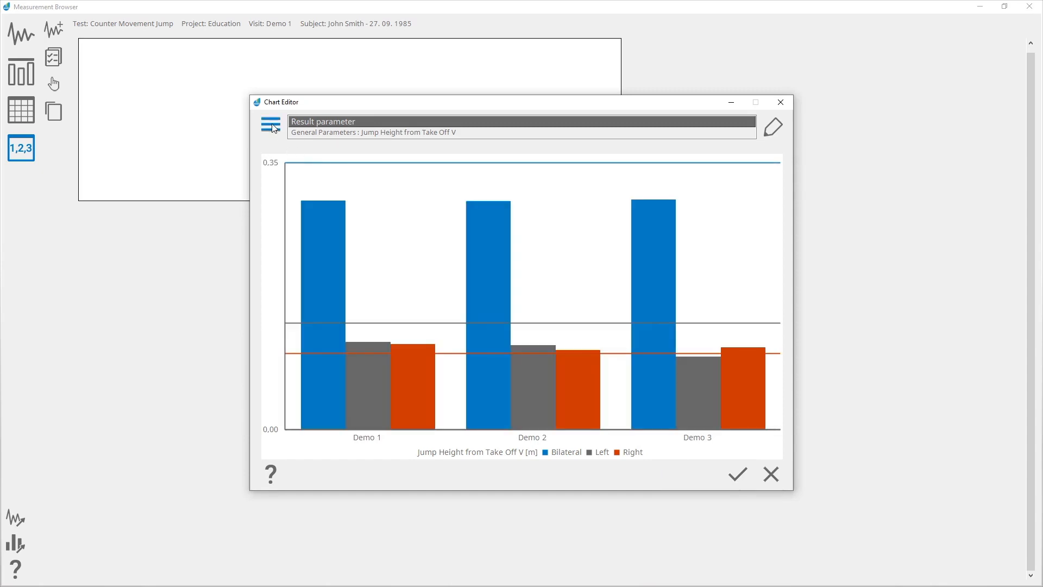
Add the caption "Comparison between the visits" to the chart and place the finished chart in the report.
{"action": "left_click", "coordinate": [272, 126]}
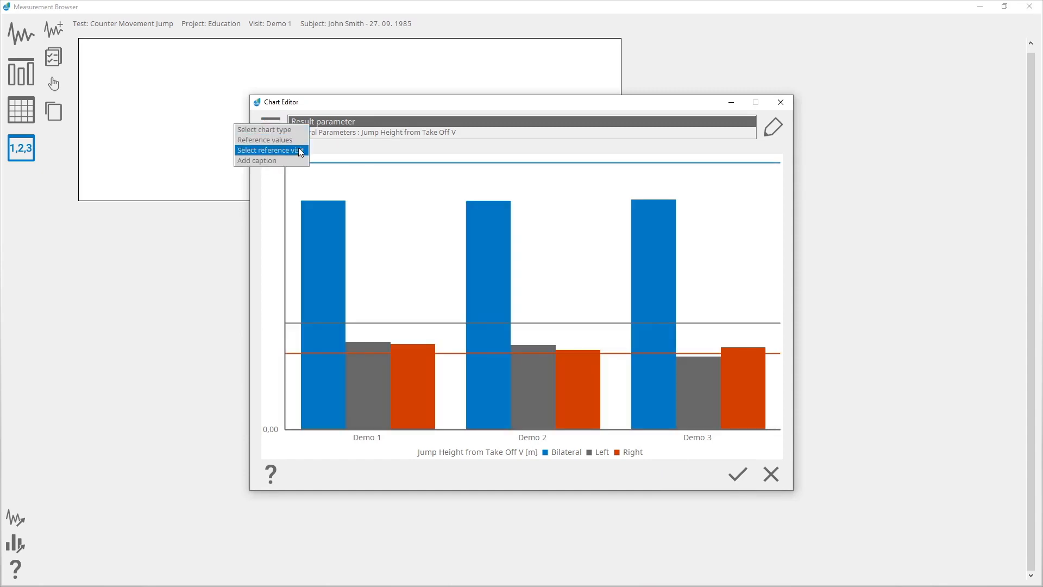
{"action": "left_click", "coordinate": [286, 162]}
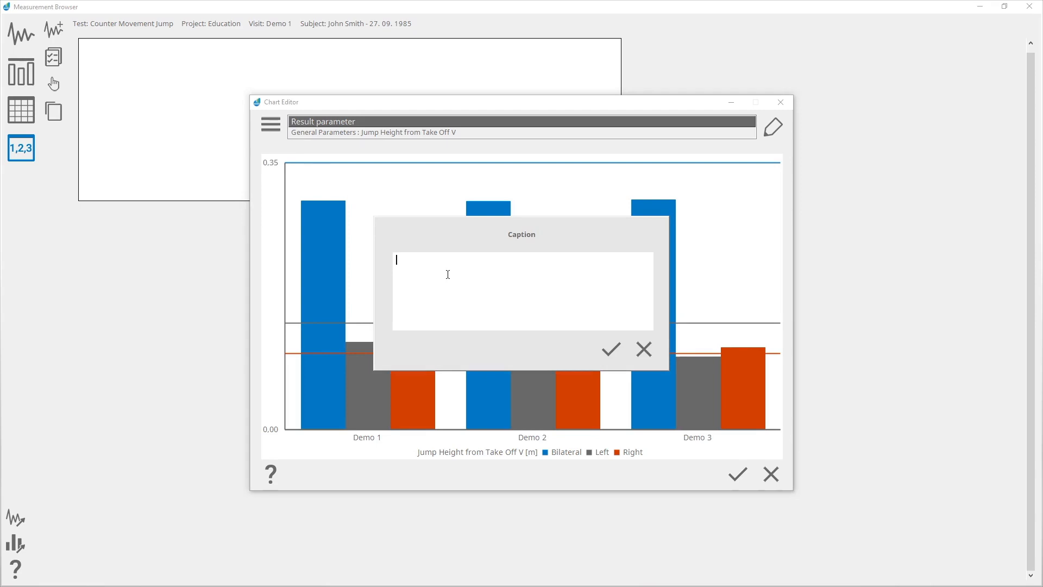
{"action": "type", "text": "Comparison between the visits"}
{"action": "left_click", "coordinate": [613, 352]}
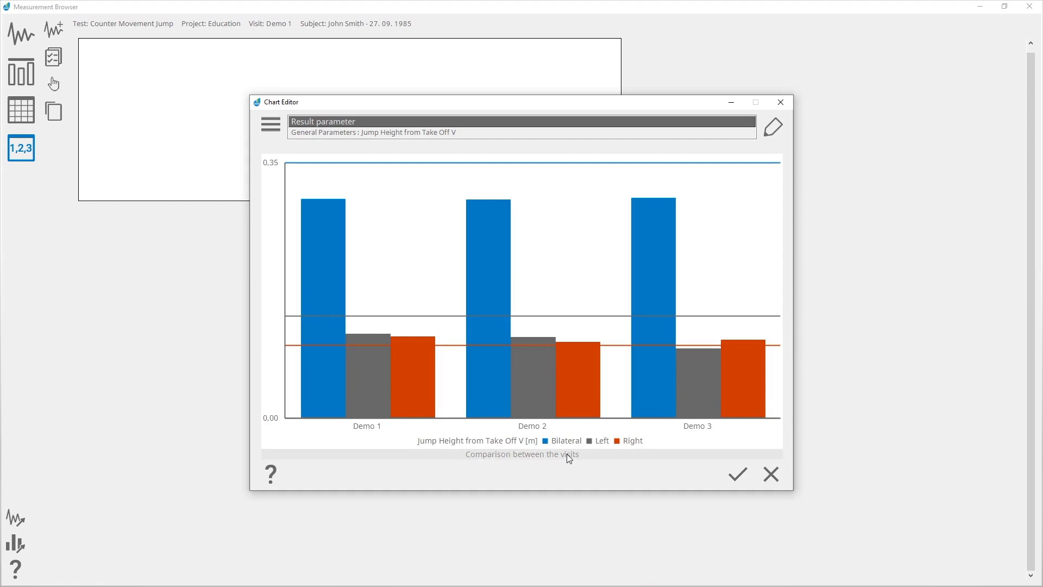
{"action": "left_click", "coordinate": [738, 476]}
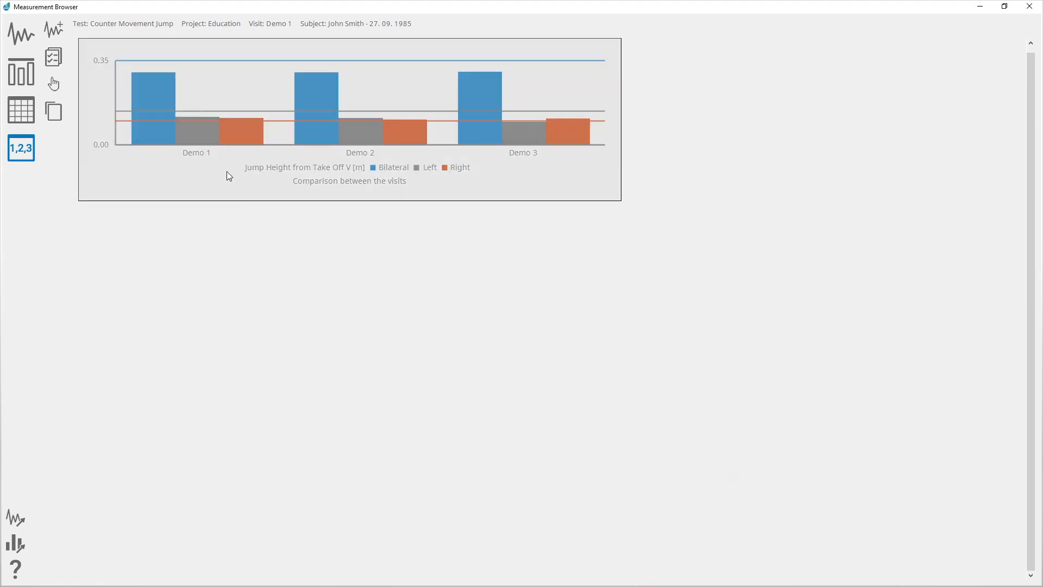
Add a table element to the report with Jump Height from Take Off V, averaged across all repetitions, as its result parameter.
{"action": "right_click", "coordinate": [229, 176]}
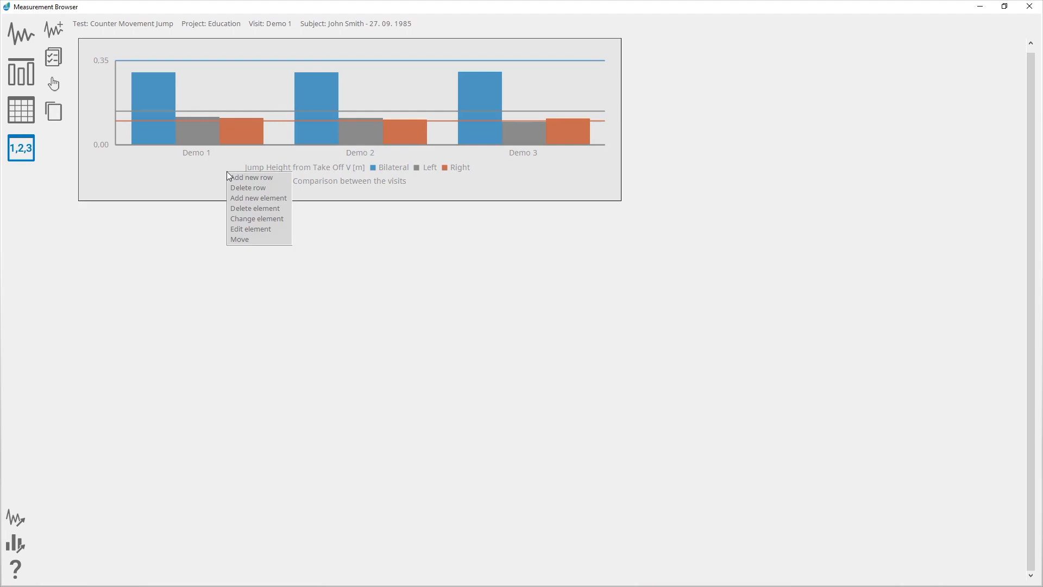
{"action": "left_click", "coordinate": [250, 198]}
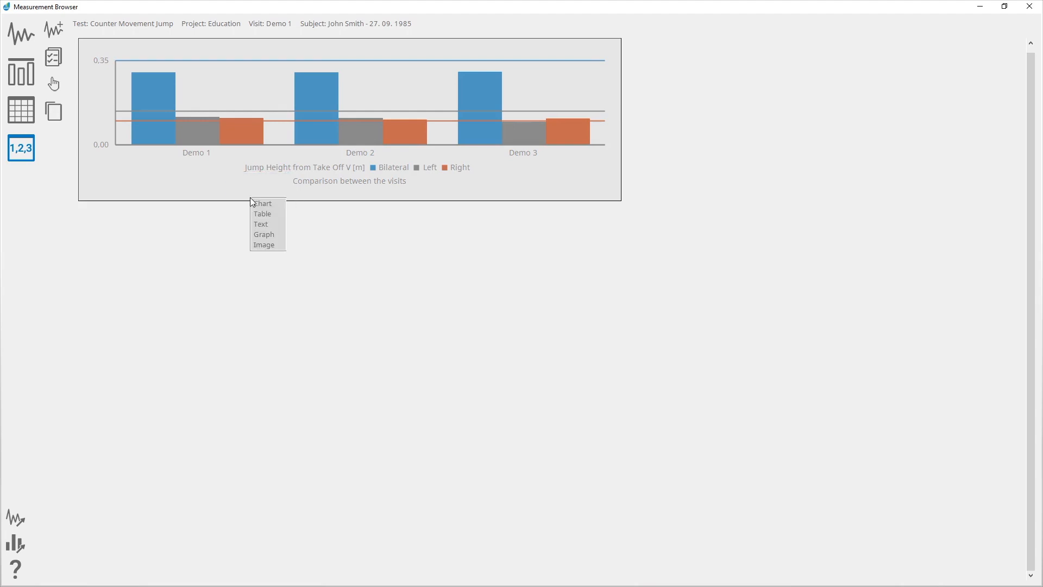
{"action": "left_click", "coordinate": [266, 213]}
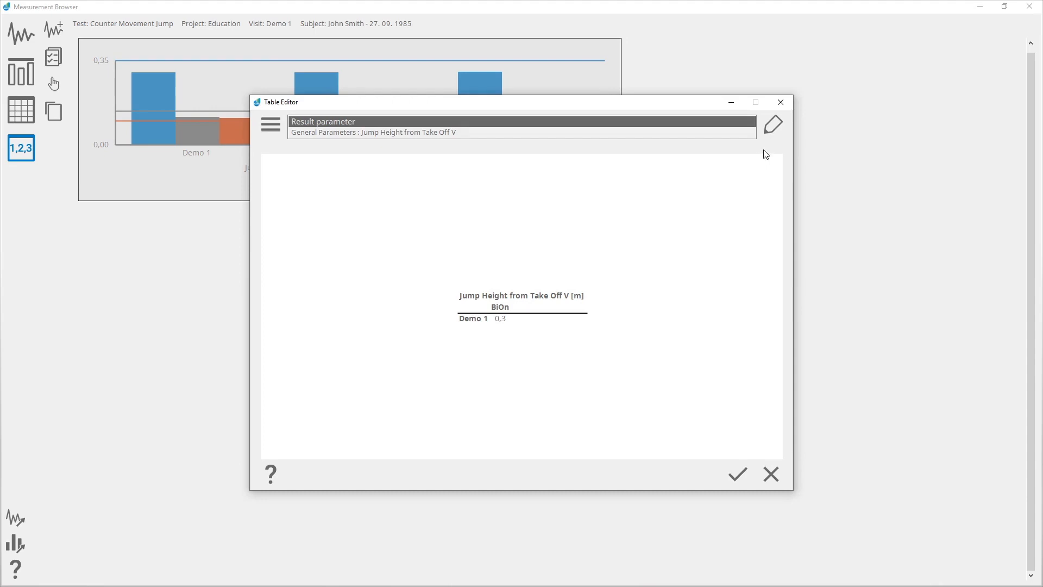
{"action": "left_click", "coordinate": [774, 129]}
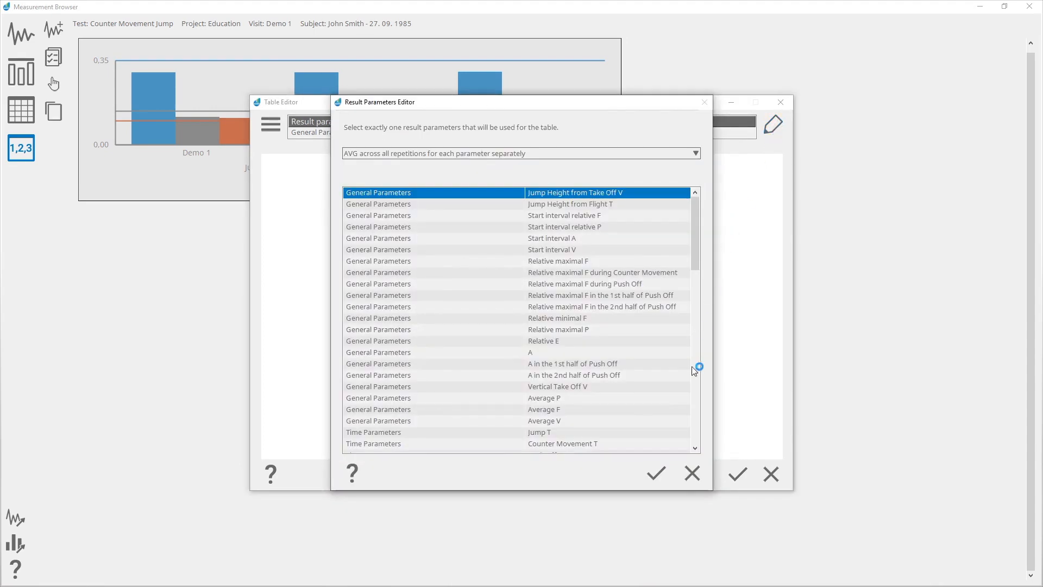
{"action": "left_click", "coordinate": [656, 472]}
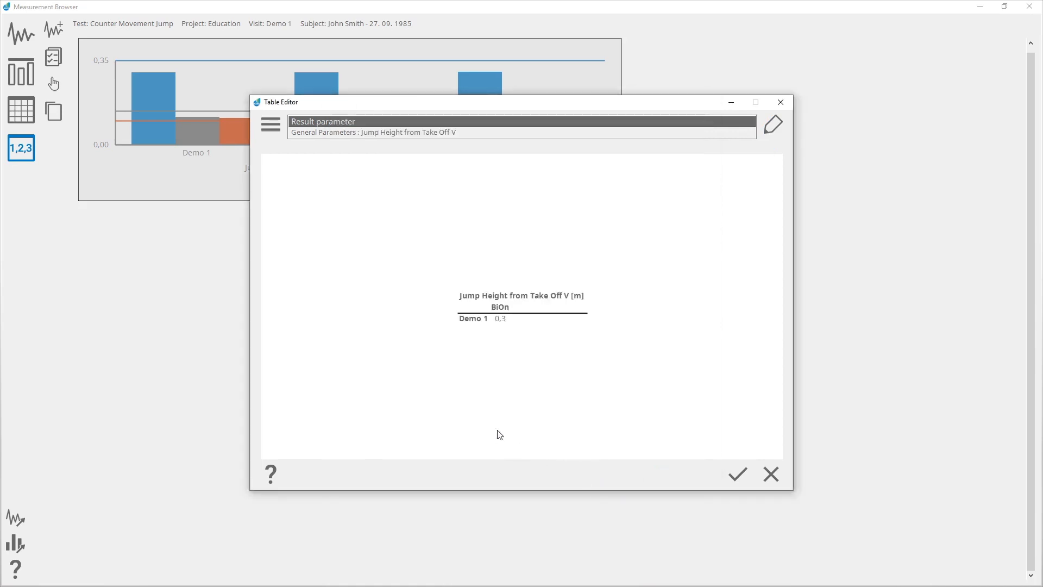
Choose the table type "One result parameter and more input parameters over time".
{"action": "left_click", "coordinate": [273, 130]}
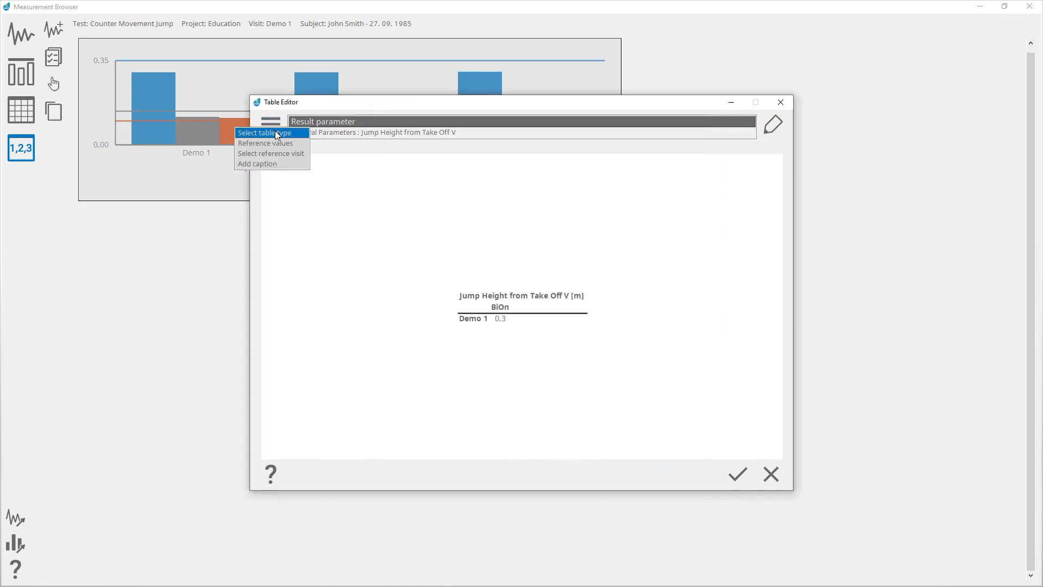
{"action": "left_click", "coordinate": [276, 133]}
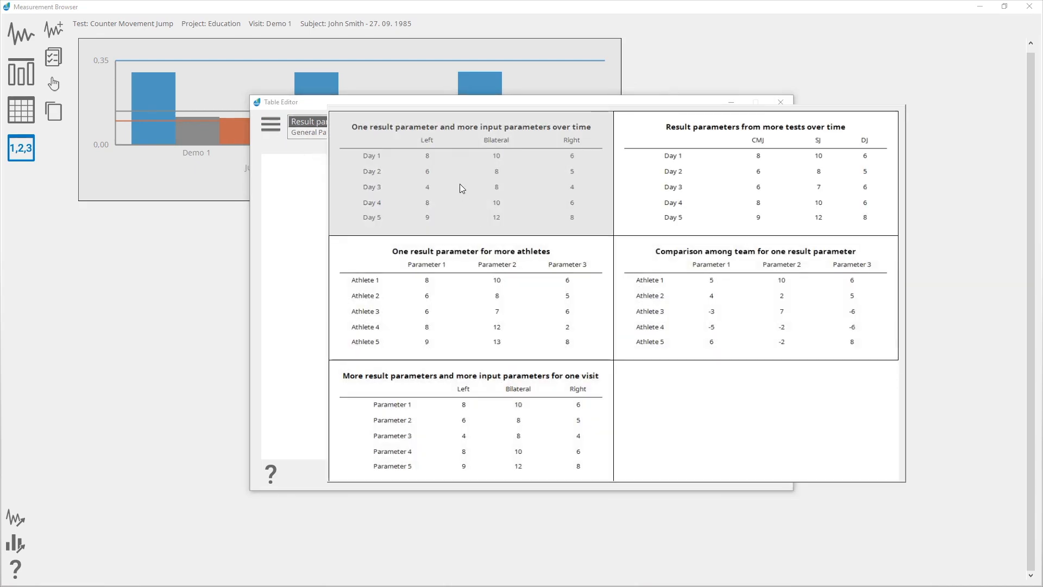
{"action": "left_click", "coordinate": [460, 184]}
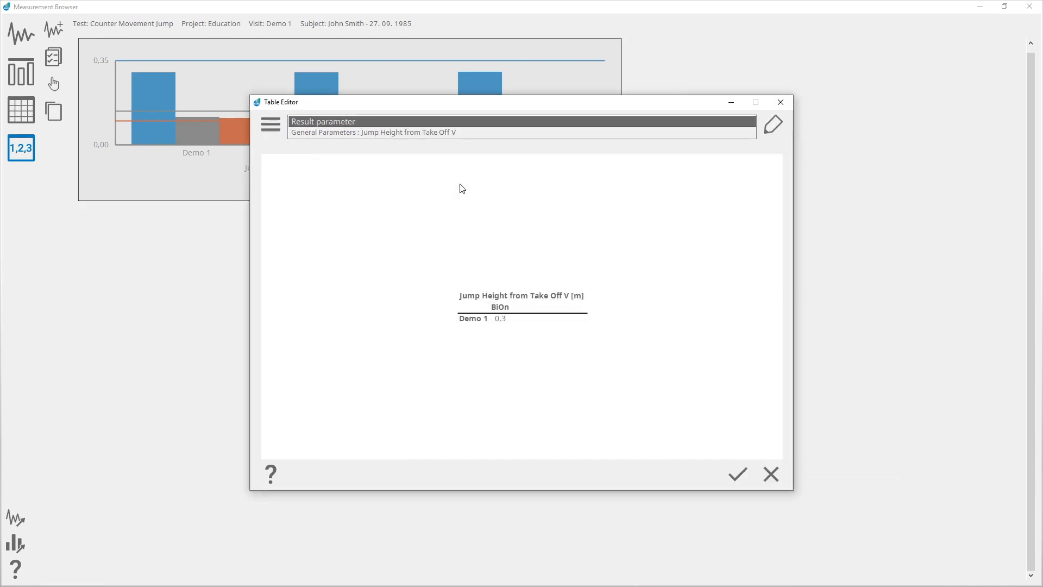
{"action": "left_click", "coordinate": [274, 131]}
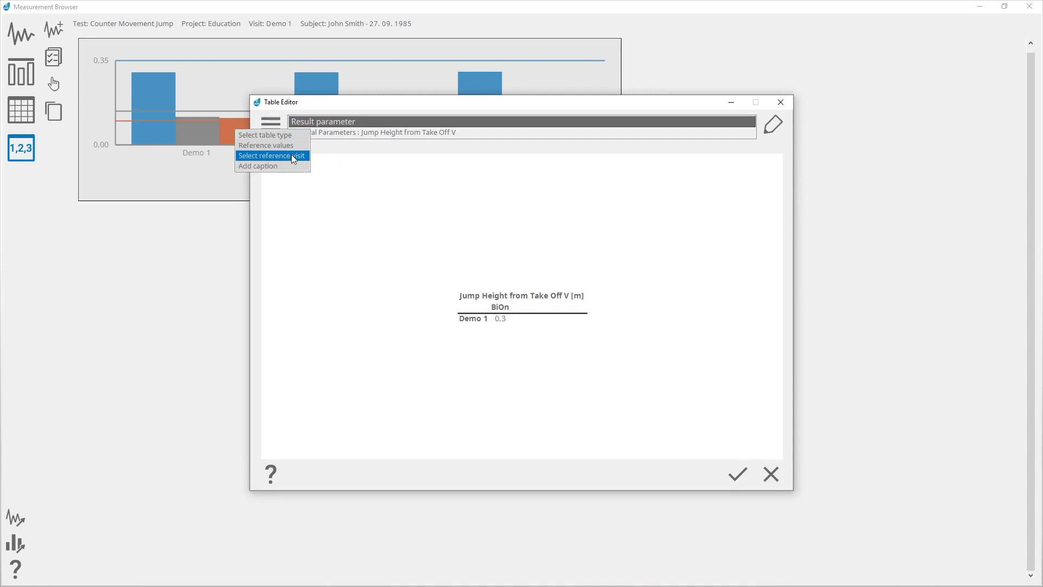
{"action": "left_click", "coordinate": [488, 237]}
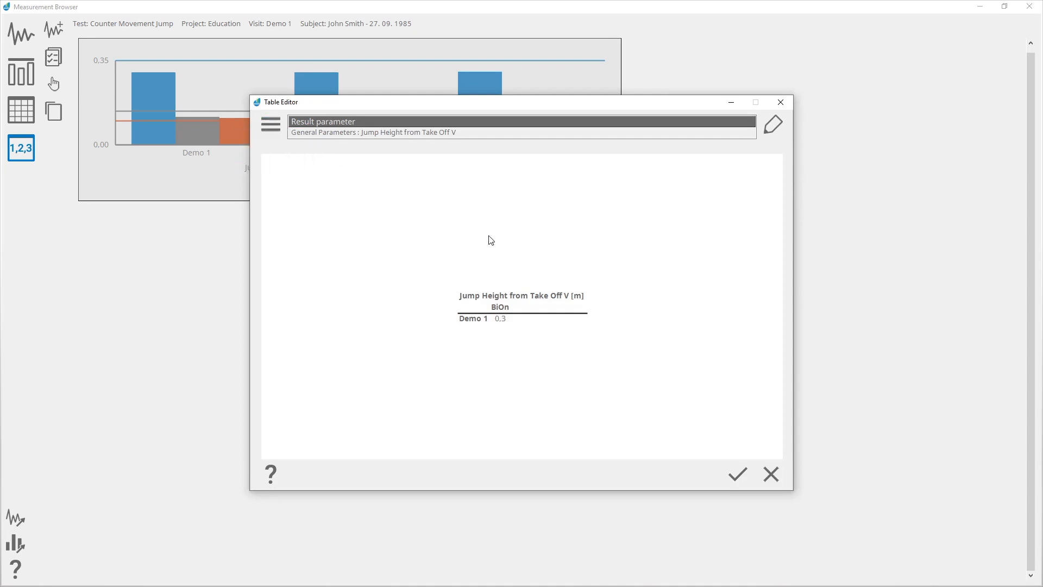
Include Unilateral - Left / On Hips and Unilateral - Right / On Hips alongside Bilateral / On Hips as the table's input parameters.
{"action": "left_click", "coordinate": [502, 308]}
{"action": "left_click", "coordinate": [640, 201]}
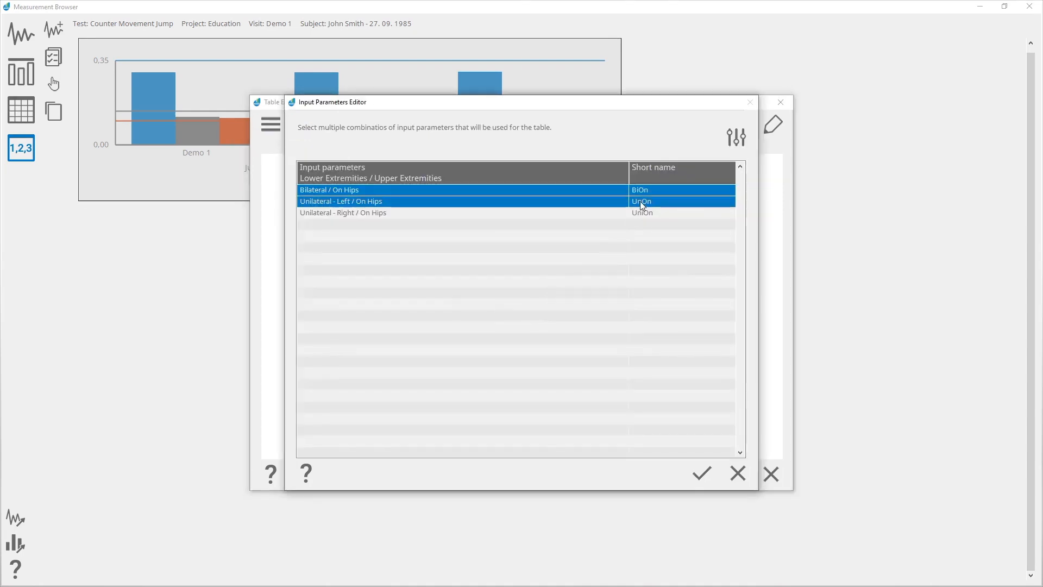
{"action": "left_click", "coordinate": [641, 216]}
{"action": "left_click", "coordinate": [702, 473]}
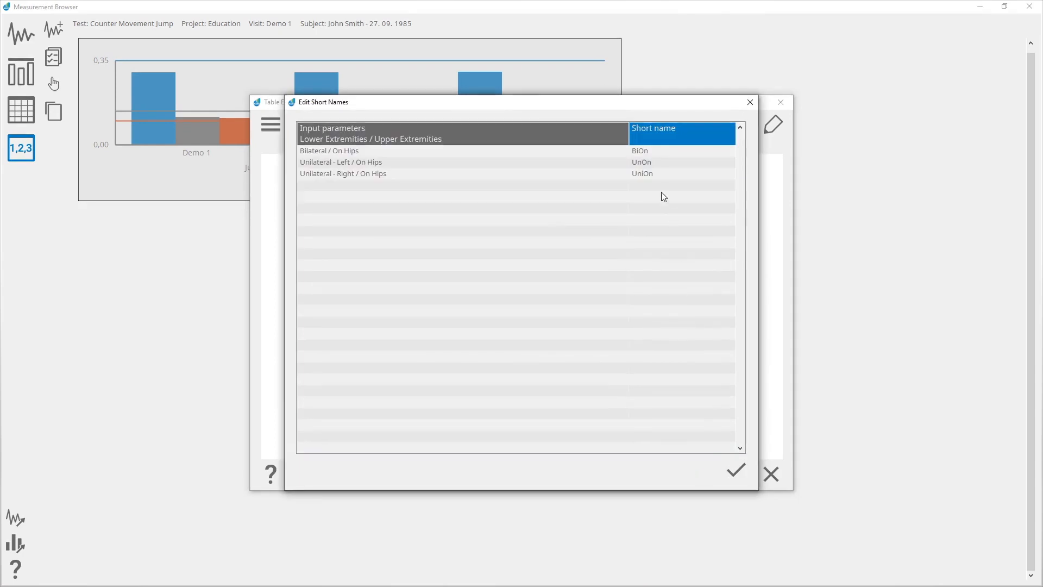
Set the table's short name for Bilateral / On Hips to Bilateral.
{"action": "double_click", "coordinate": [645, 153]}
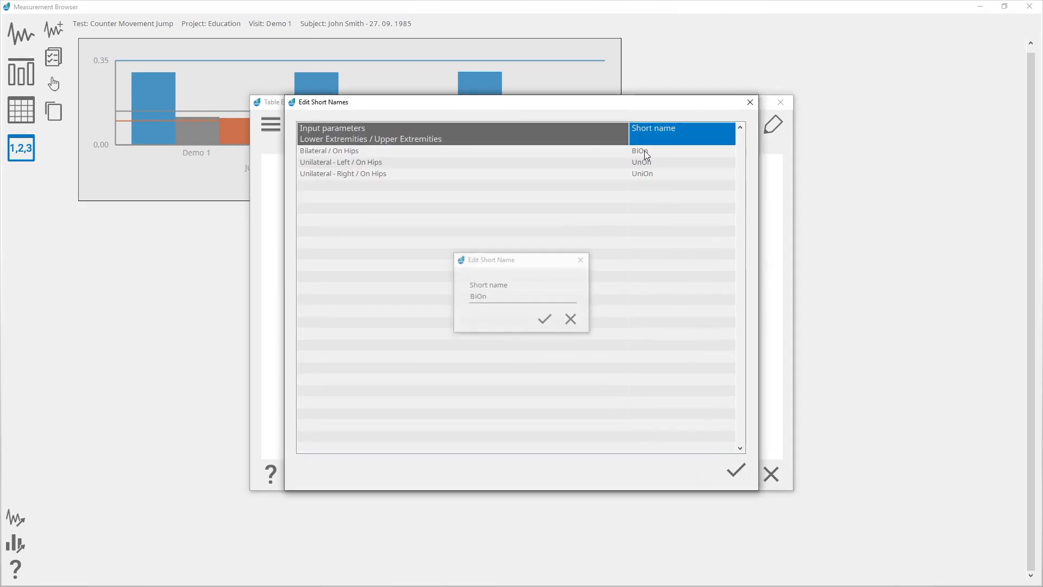
{"action": "double_click", "coordinate": [508, 297]}
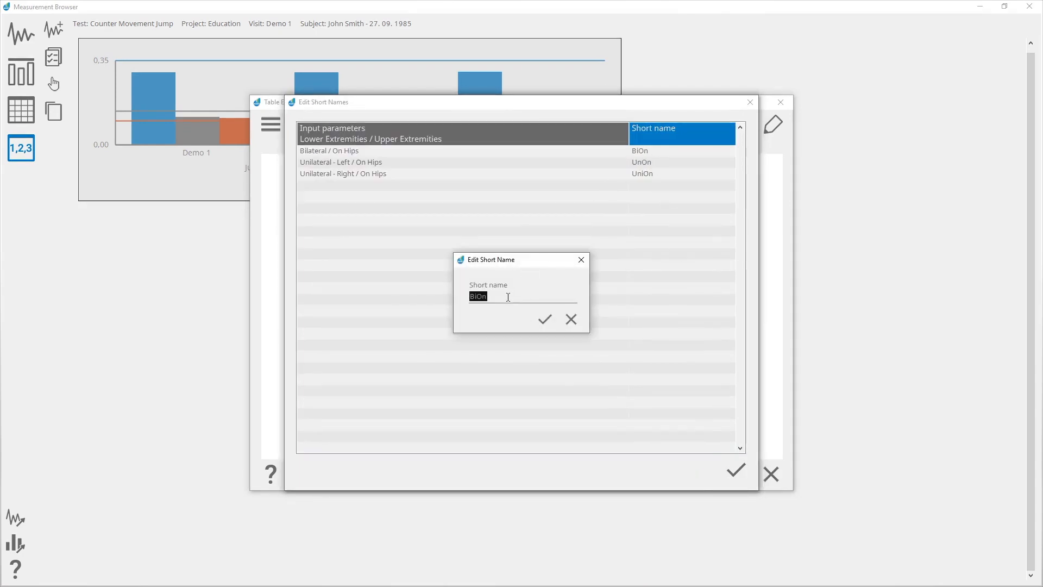
{"action": "type", "text": "Bilateral"}
{"action": "left_click", "coordinate": [544, 318]}
Set the table's short name for Unilateral - Left / On Hips to Left.
{"action": "double_click", "coordinate": [638, 163]}
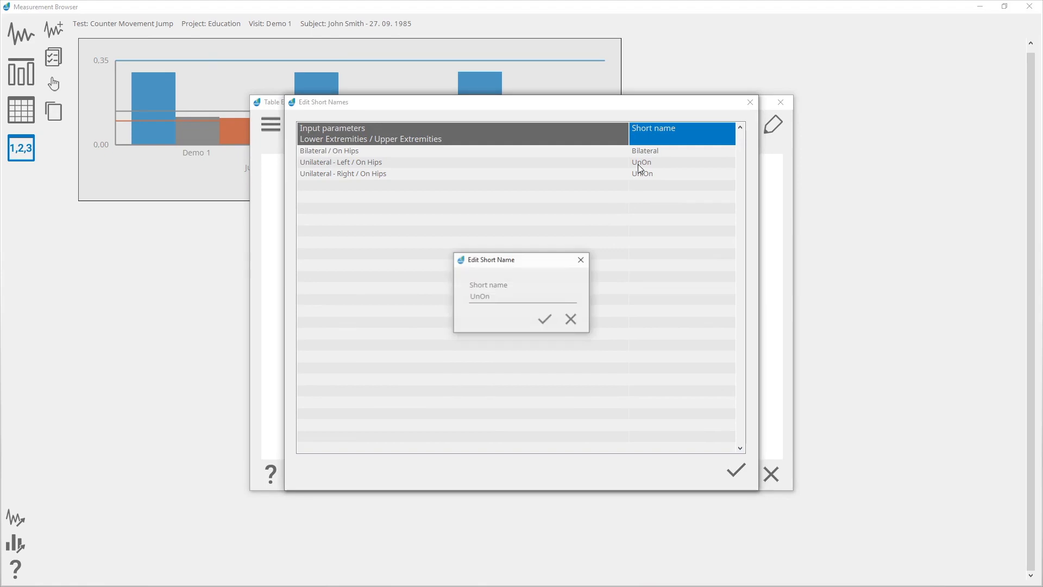
{"action": "key", "text": "ctrl+a"}
{"action": "type", "text": "Left"}
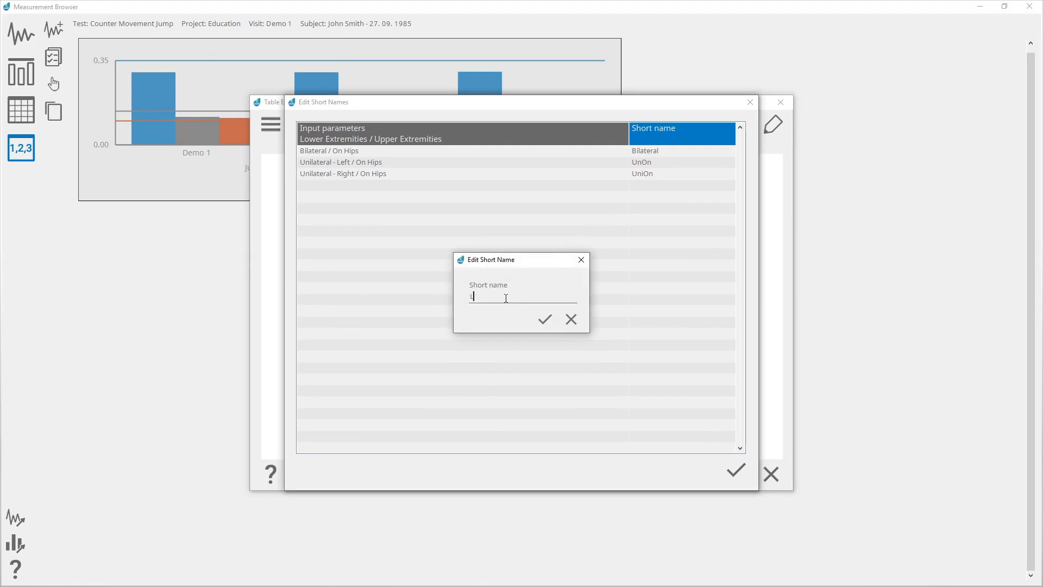
{"action": "left_click", "coordinate": [544, 320]}
Set the table's short name for Unilateral - Right / On Hips to Right and apply the short names.
{"action": "double_click", "coordinate": [657, 173]}
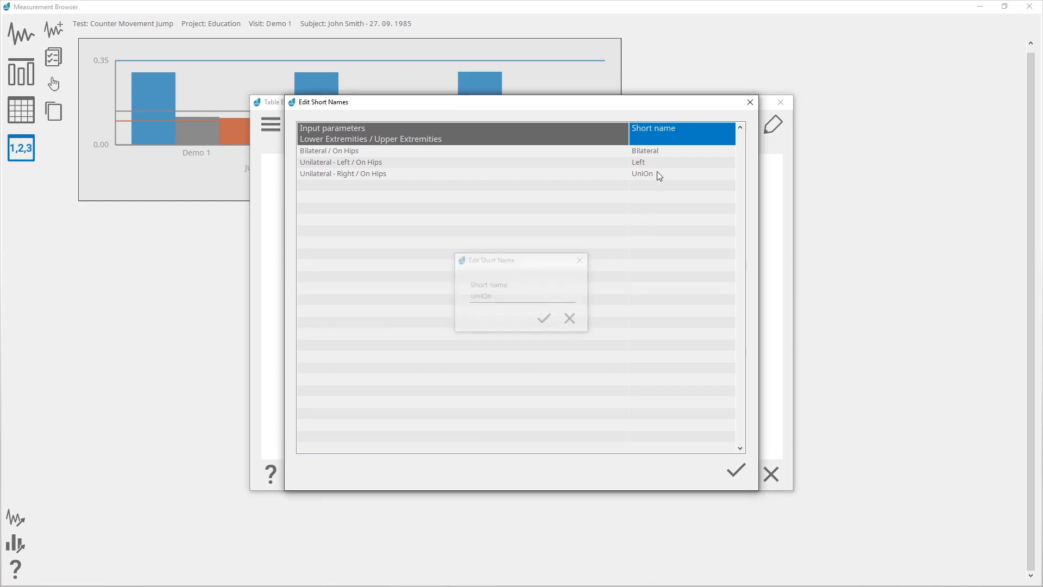
{"action": "key", "text": "BackSpace"}
{"action": "key", "text": "BackSpace"}
{"action": "key", "text": "BackSpace"}
{"action": "key", "text": "BackSpace"}
{"action": "key", "text": "BackSpace"}
{"action": "type", "text": "Right"}
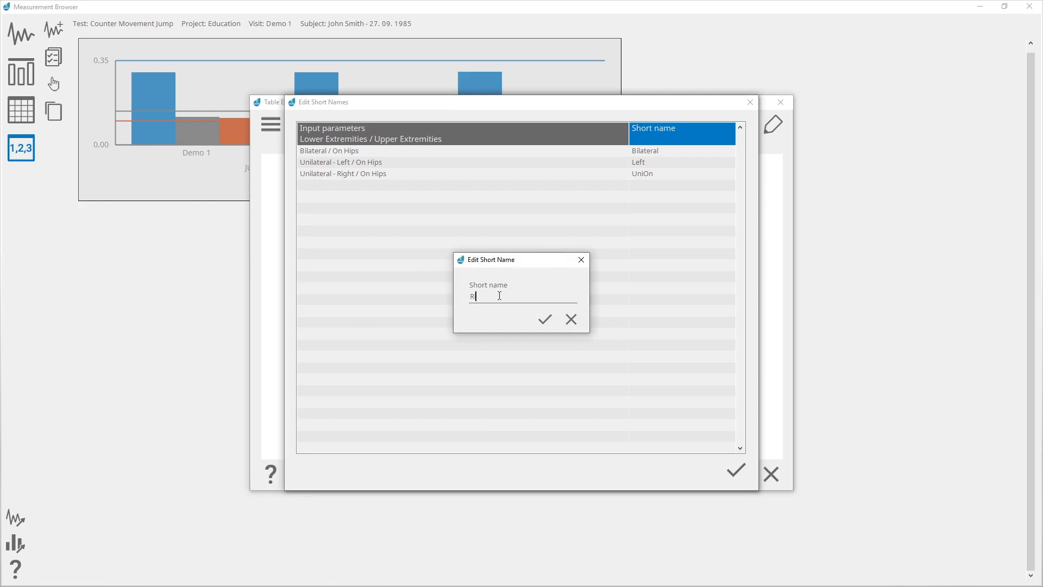
{"action": "left_click", "coordinate": [545, 319]}
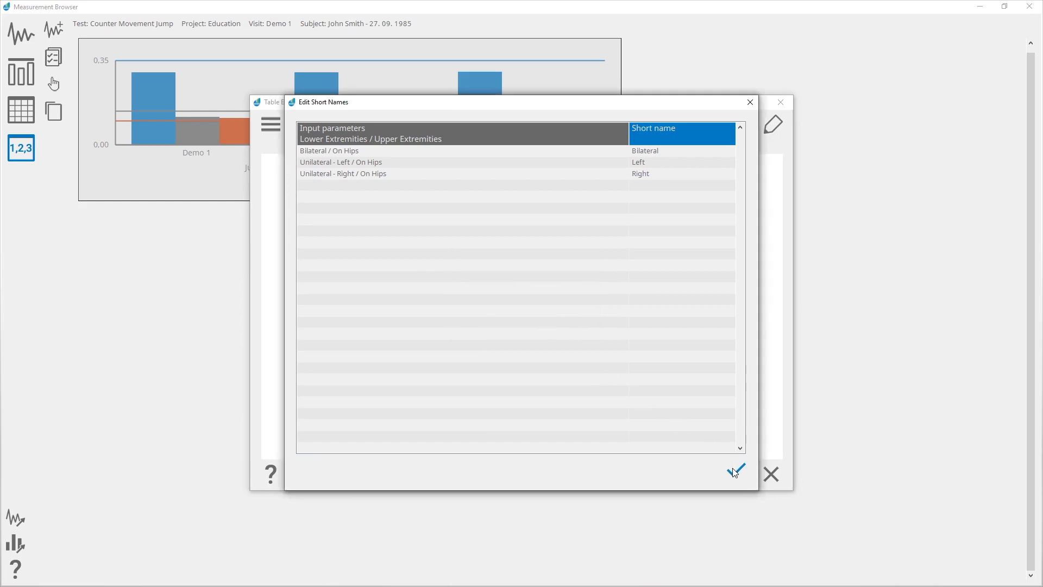
{"action": "left_click", "coordinate": [736, 469]}
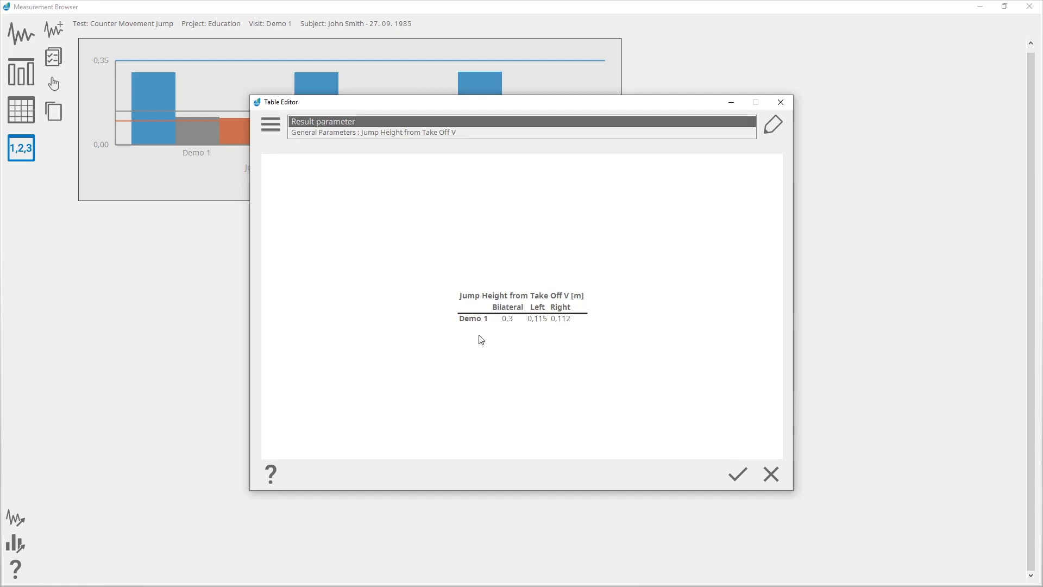
Set the table to cover 3 visits labelled by Name and place the table in the report.
{"action": "left_click", "coordinate": [471, 322]}
{"action": "double_click", "coordinate": [452, 288]}
{"action": "type", "text": "3"}
{"action": "left_click", "coordinate": [545, 321]}
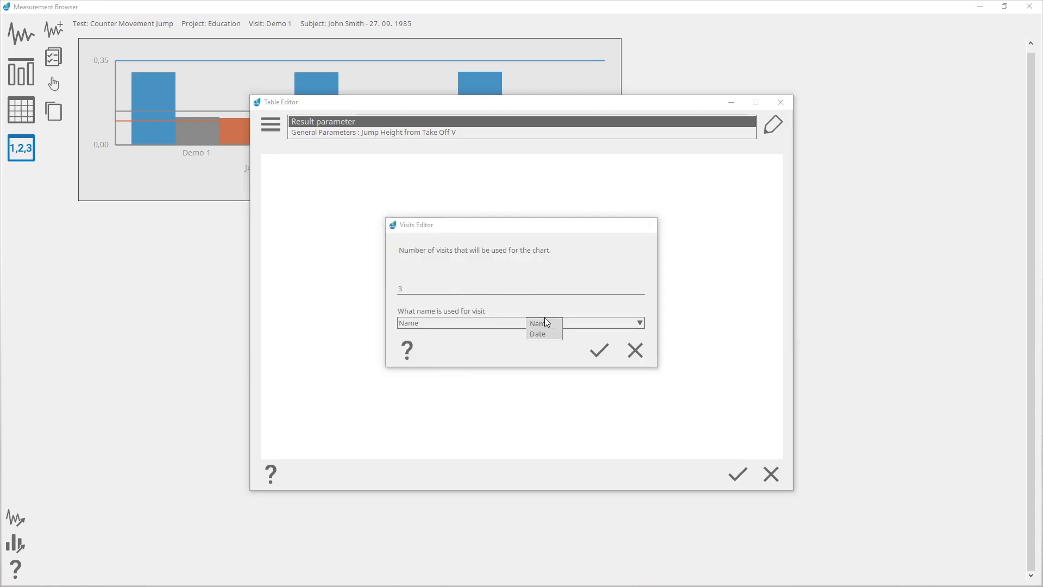
{"action": "left_click", "coordinate": [549, 324]}
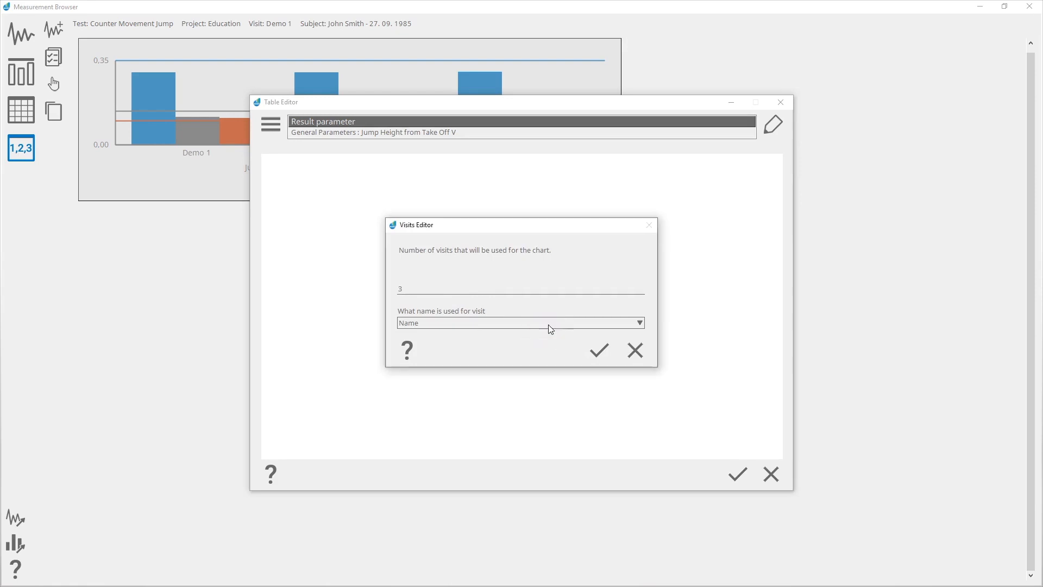
{"action": "left_click", "coordinate": [601, 353]}
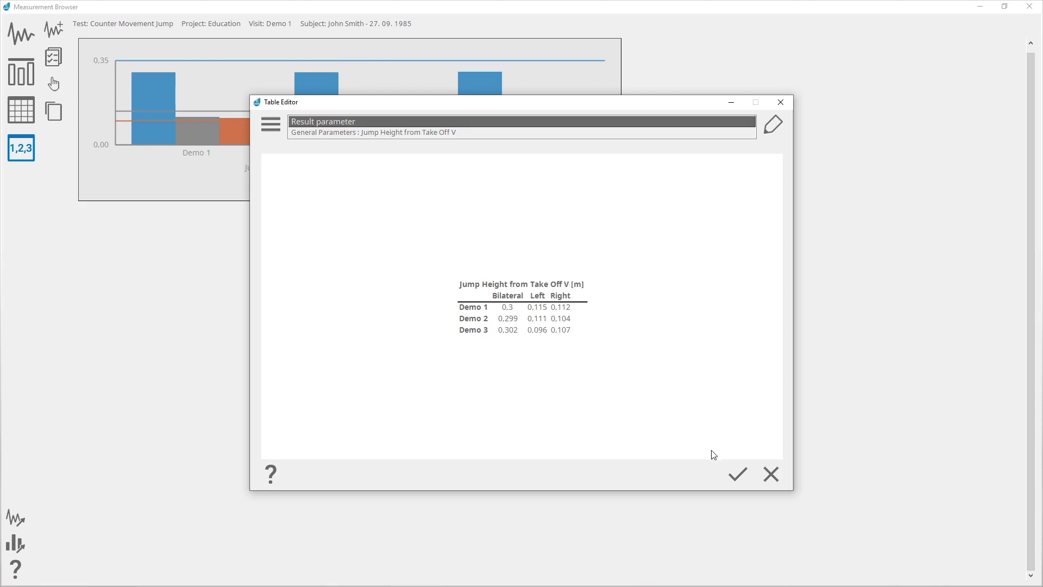
{"action": "left_click", "coordinate": [737, 474]}
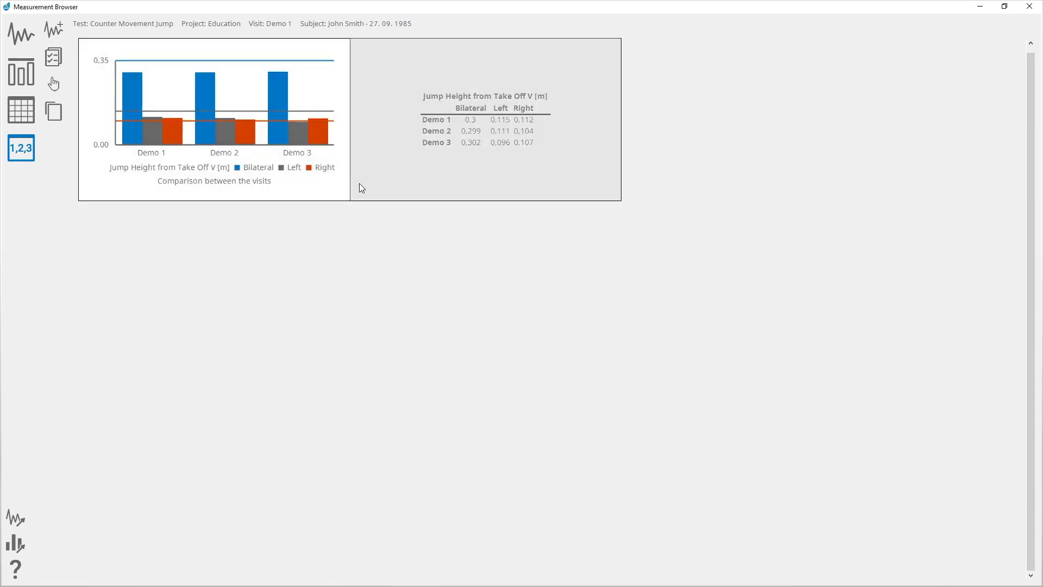
Add a new row with a text element describing the counter movement jump as a vertical jump test of lower-extremity maximal anaerobic power output.
{"action": "right_click", "coordinate": [360, 184]}
{"action": "left_click", "coordinate": [363, 187]}
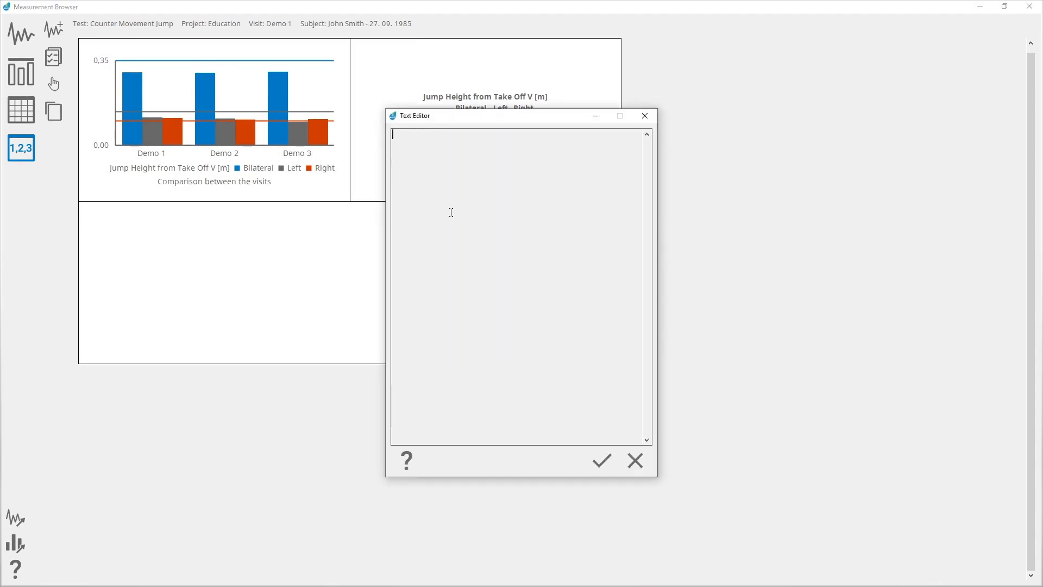
{"action": "type", "text": "Counter movement jump is a vertical jump and among the most often used tests for maximal anaerobic power output of the lower extremities. It is an eccentric-concentric muscle action which involves coordinated extension of the trunk, hip, knee and ankle. Based on the ground reaction force derived parameters dynamics of this elementary movement pattern can be thoroughly studied. Based on the comparisons of the squat jump and counter movement jump parameters some basic biomechanical and functional characteristics of the neuromuscular system can be analysed (i.e. the use of elastic energy, neuromuscular facilitation under the conditions of eccentric-concentric coupling, etc.)."}
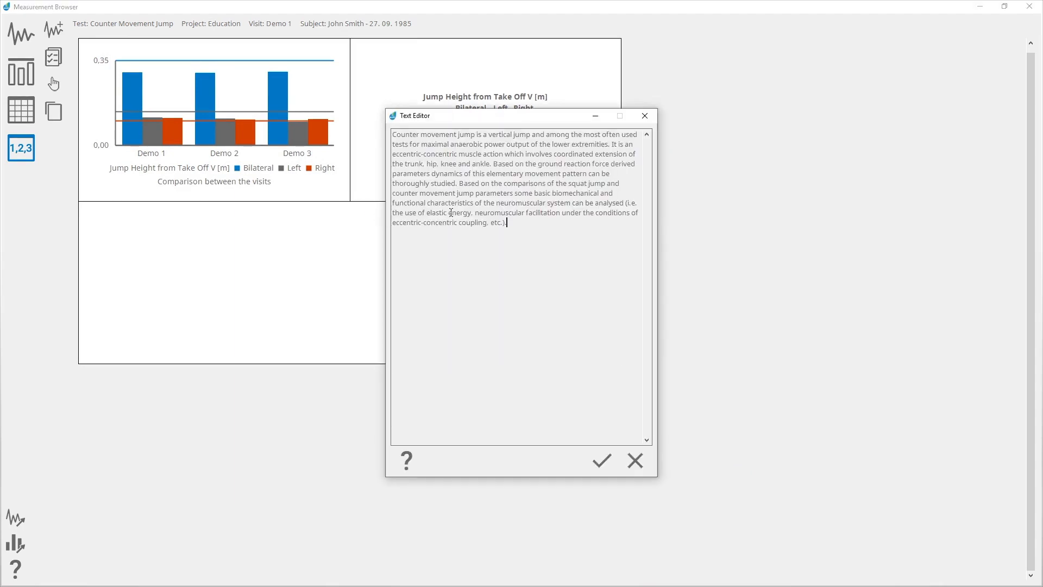
{"action": "left_click", "coordinate": [600, 459]}
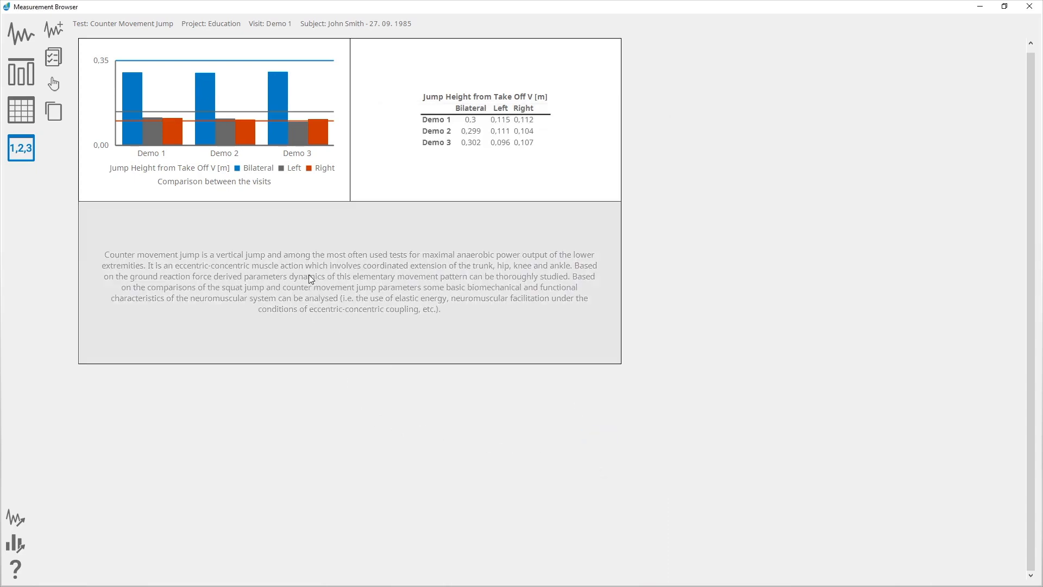
Add a signal graph element beside the description text, with Bilateral / On Hips as its input parameter.
{"action": "right_click", "coordinate": [311, 279]}
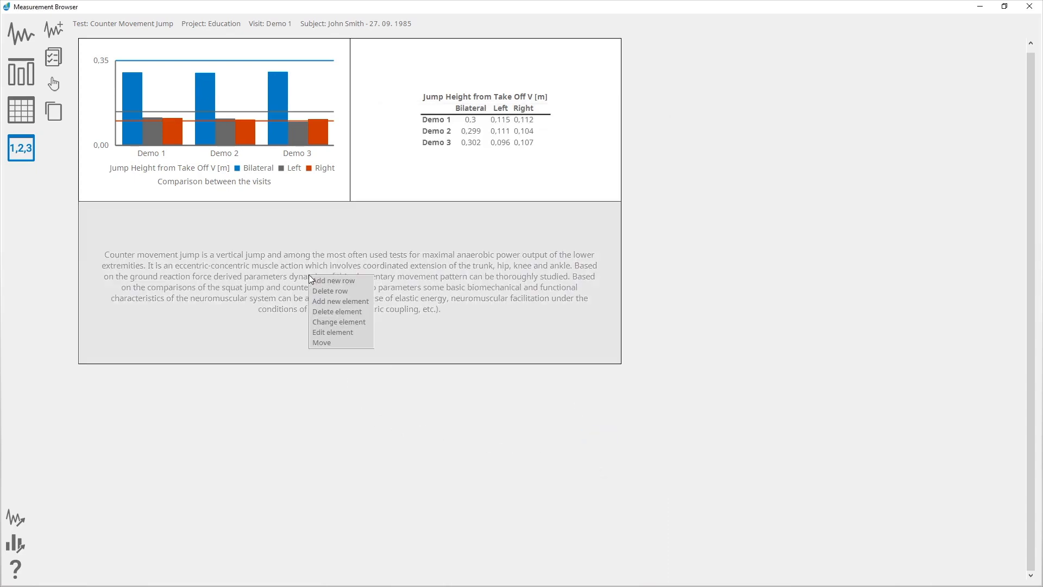
{"action": "left_click", "coordinate": [322, 302]}
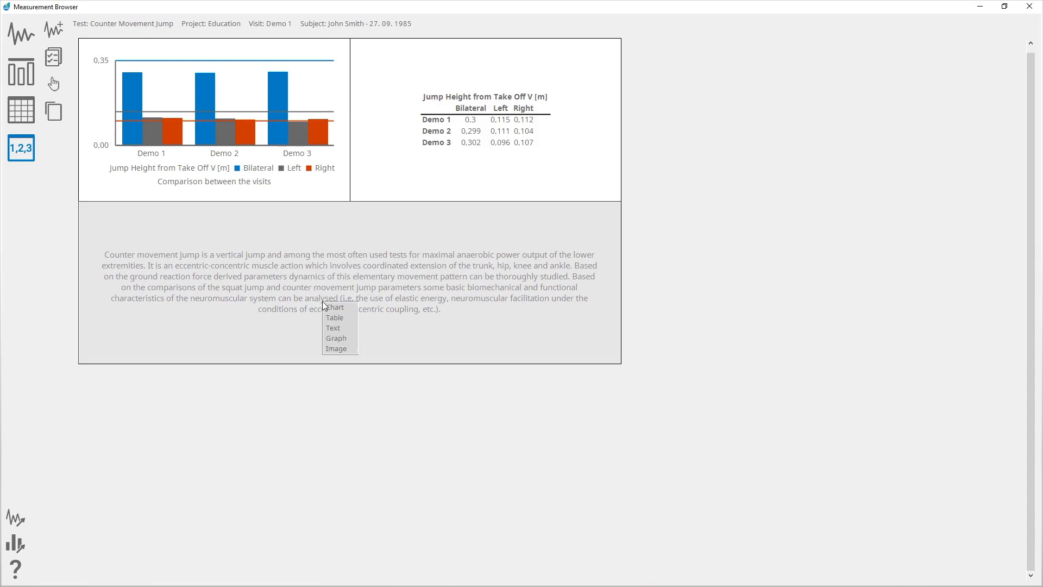
{"action": "left_click", "coordinate": [347, 338]}
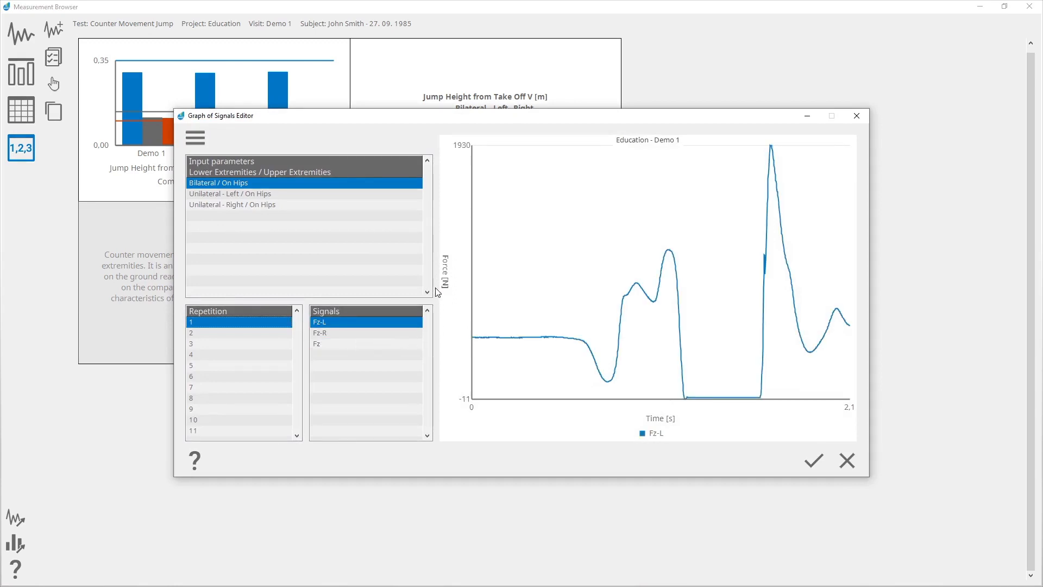
{"action": "left_click", "coordinate": [314, 194]}
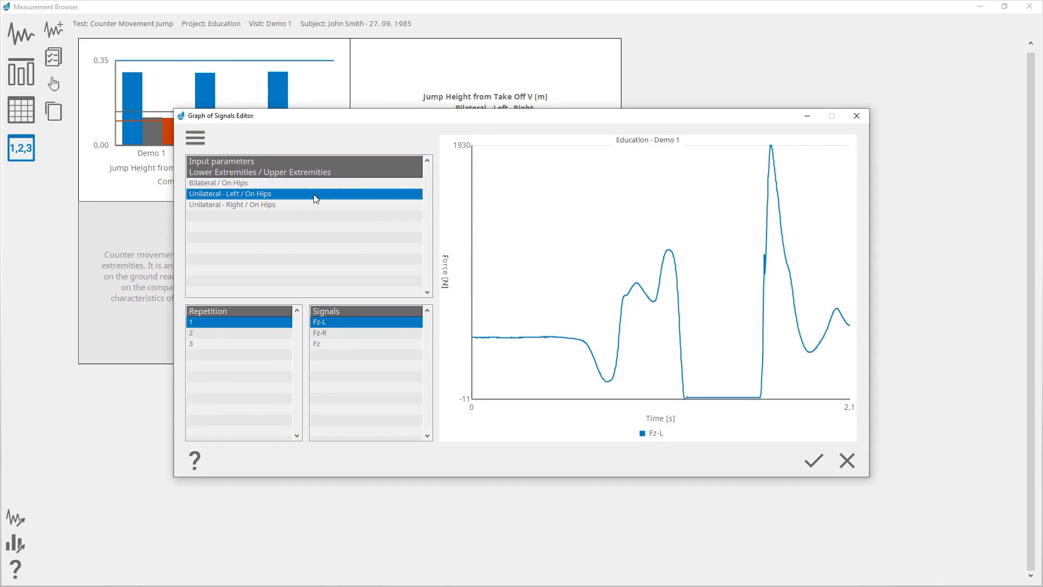
{"action": "left_click", "coordinate": [314, 204]}
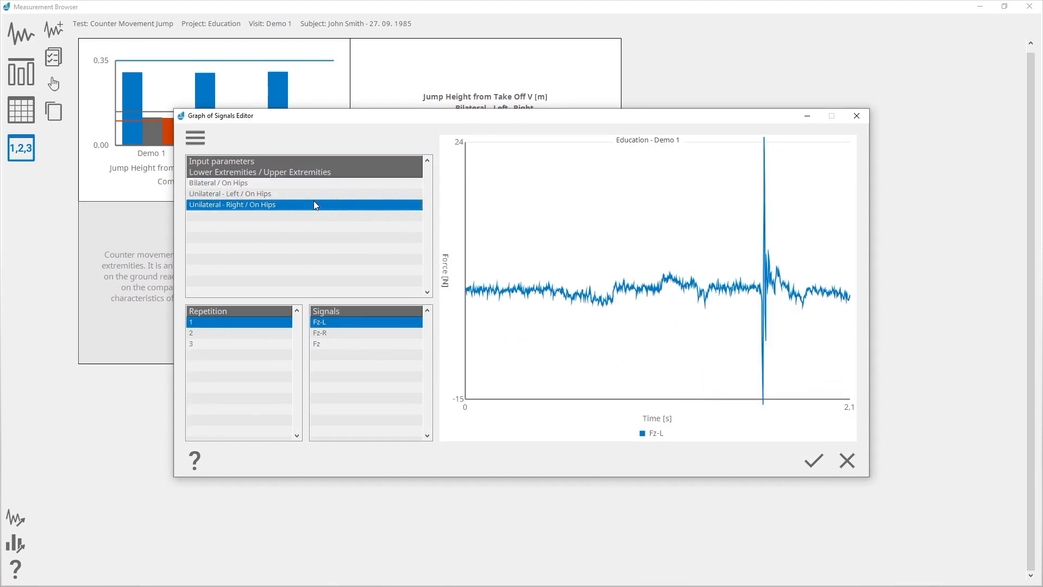
{"action": "left_click", "coordinate": [313, 184]}
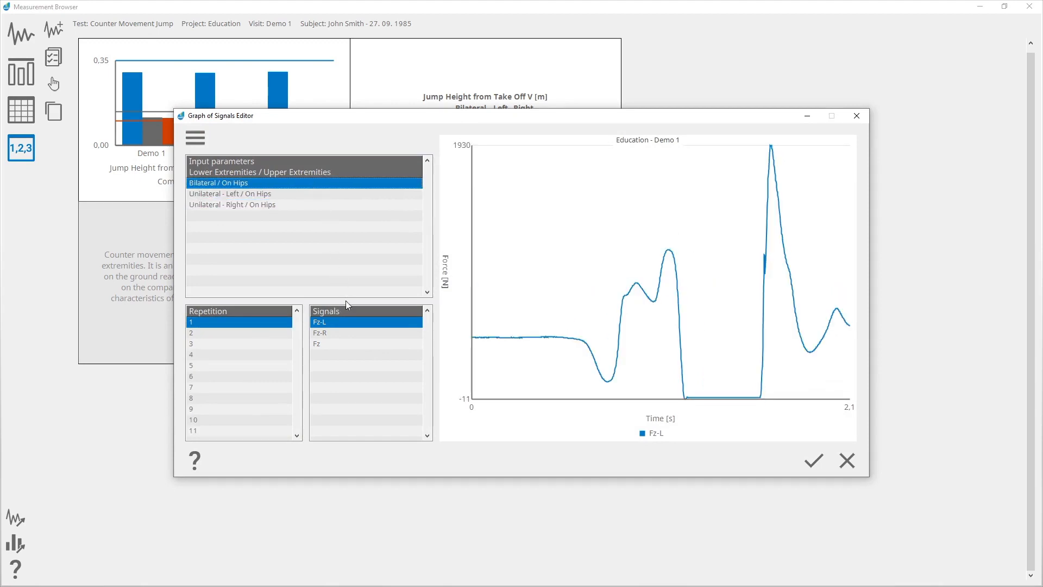
Plot the signals Fz-L, Fz-R and Fz of repetition 10 in the graph and place it in the report.
{"action": "left_click", "coordinate": [352, 331]}
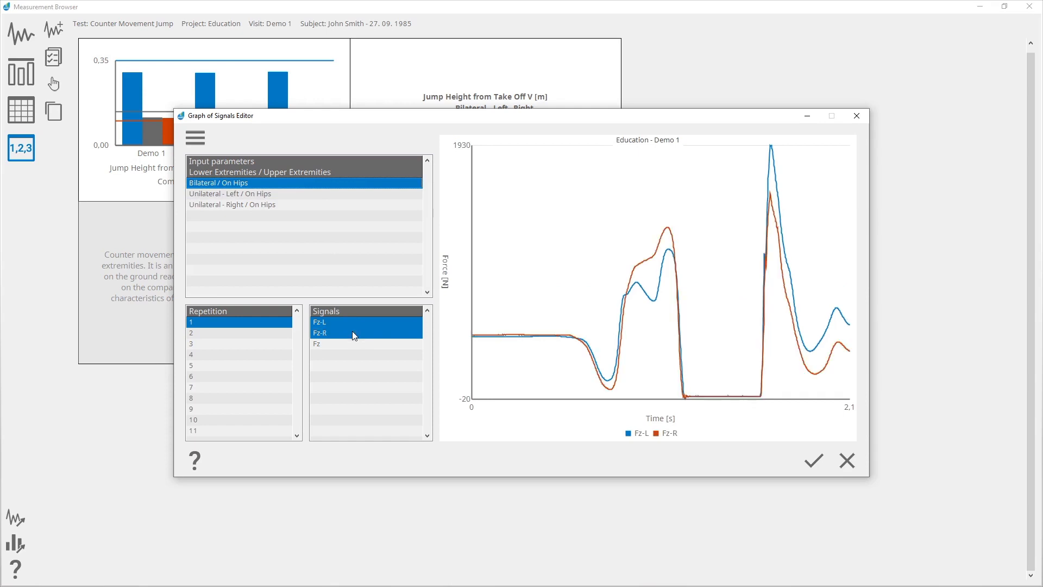
{"action": "left_click", "coordinate": [357, 346]}
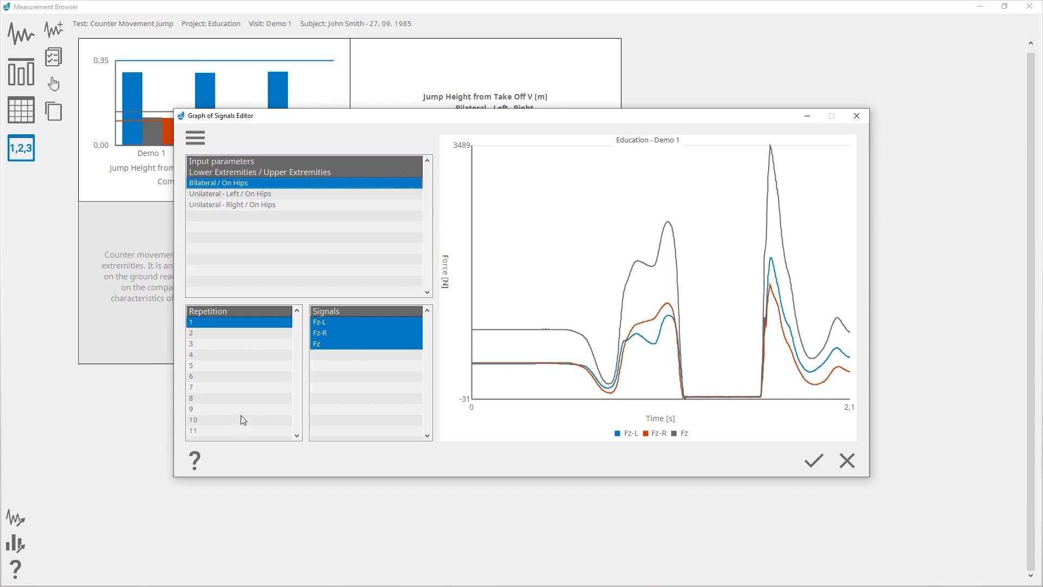
{"action": "left_click", "coordinate": [232, 428]}
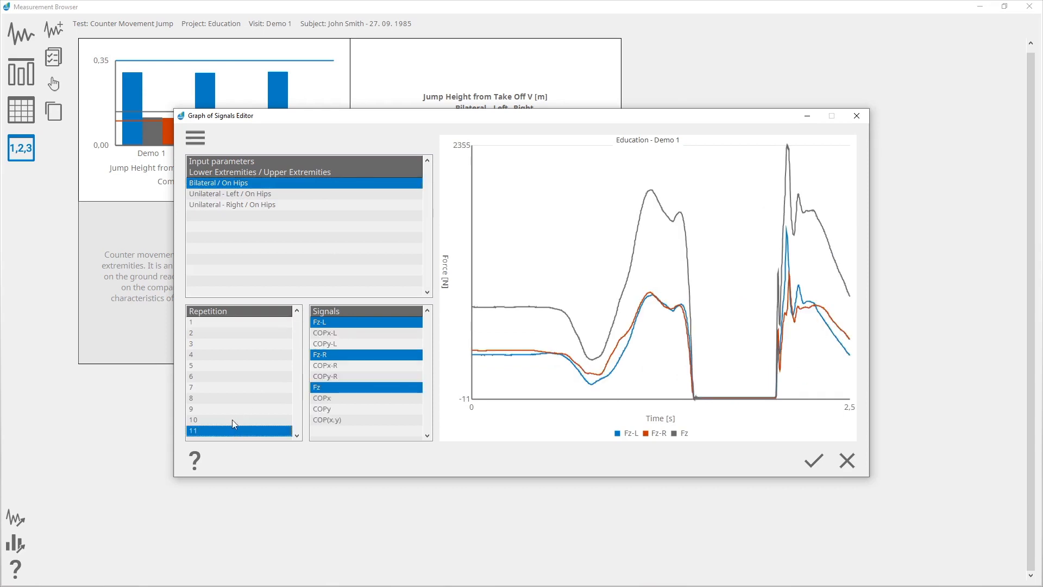
{"action": "left_click", "coordinate": [232, 421]}
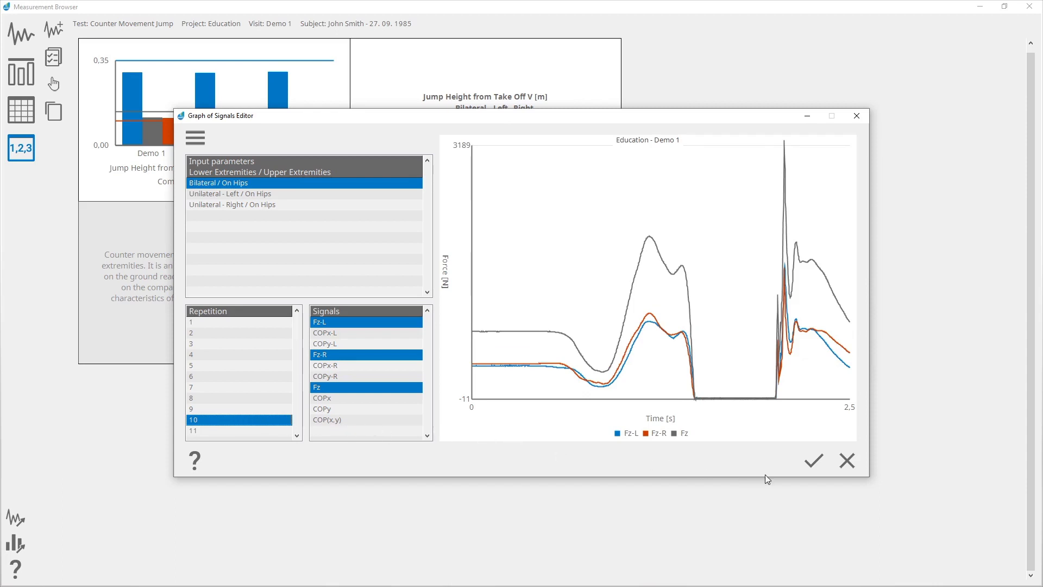
{"action": "left_click", "coordinate": [817, 465]}
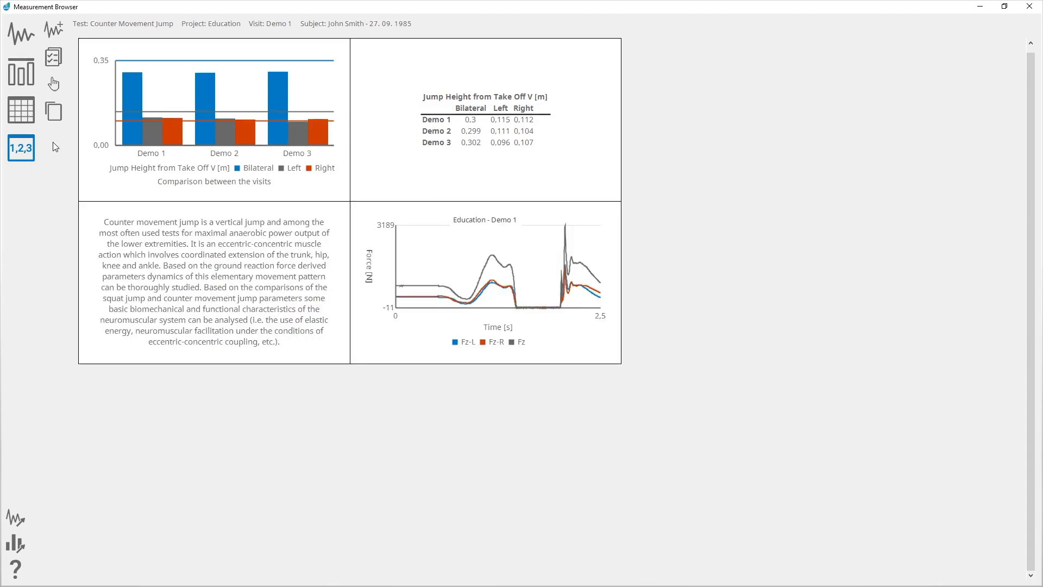
Add a new row below the text and graph with an image element from repetition 10 of Bilateral / On Hips.
{"action": "right_click", "coordinate": [213, 284]}
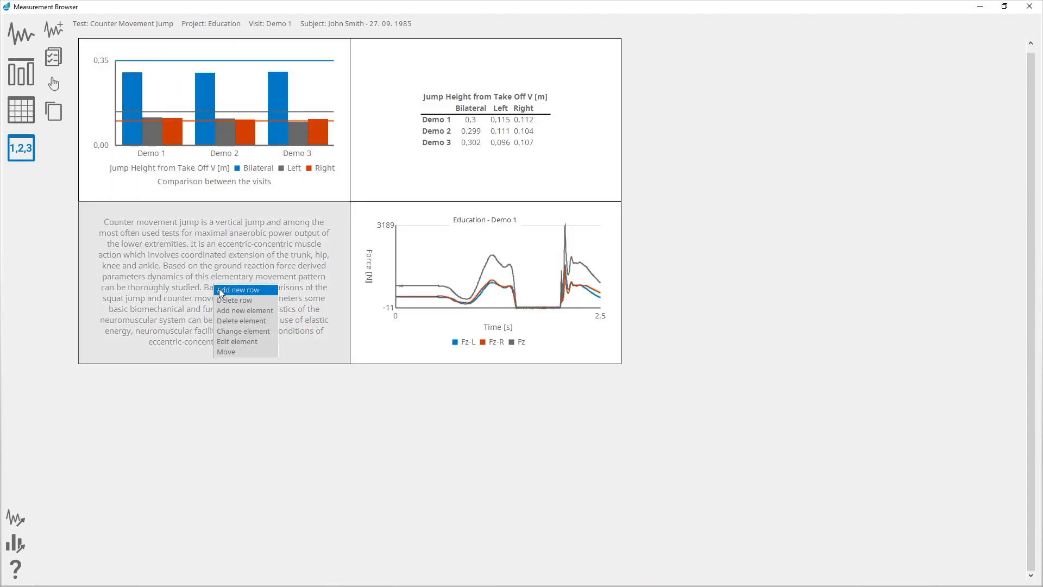
{"action": "left_click", "coordinate": [221, 290]}
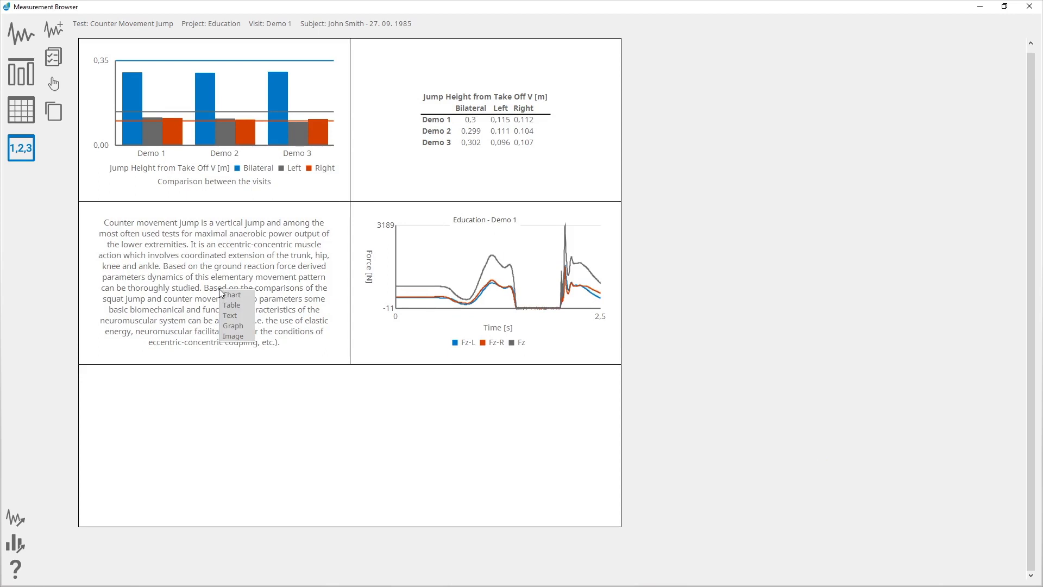
{"action": "left_click", "coordinate": [242, 337]}
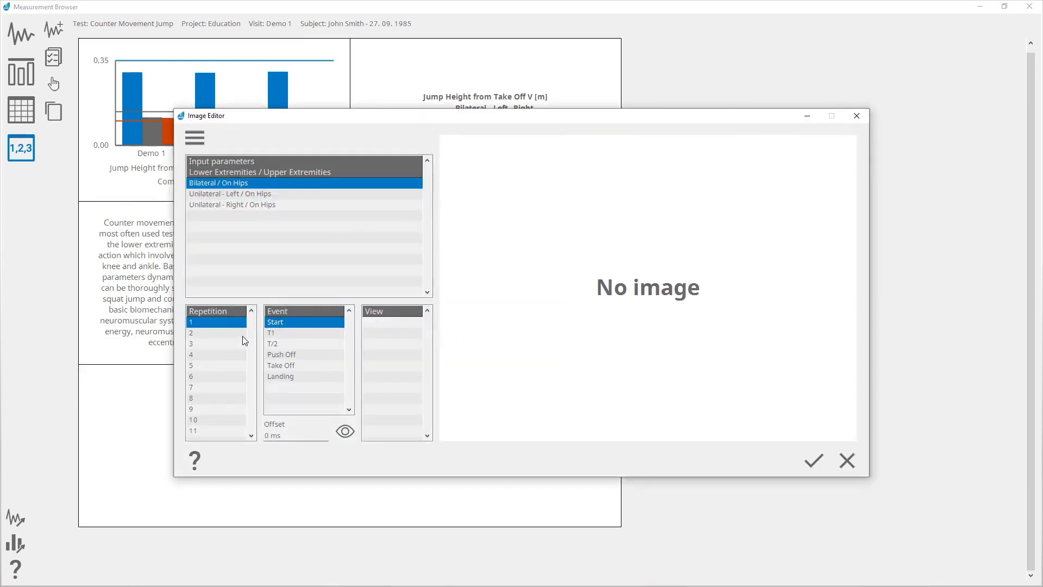
{"action": "left_click", "coordinate": [226, 421]}
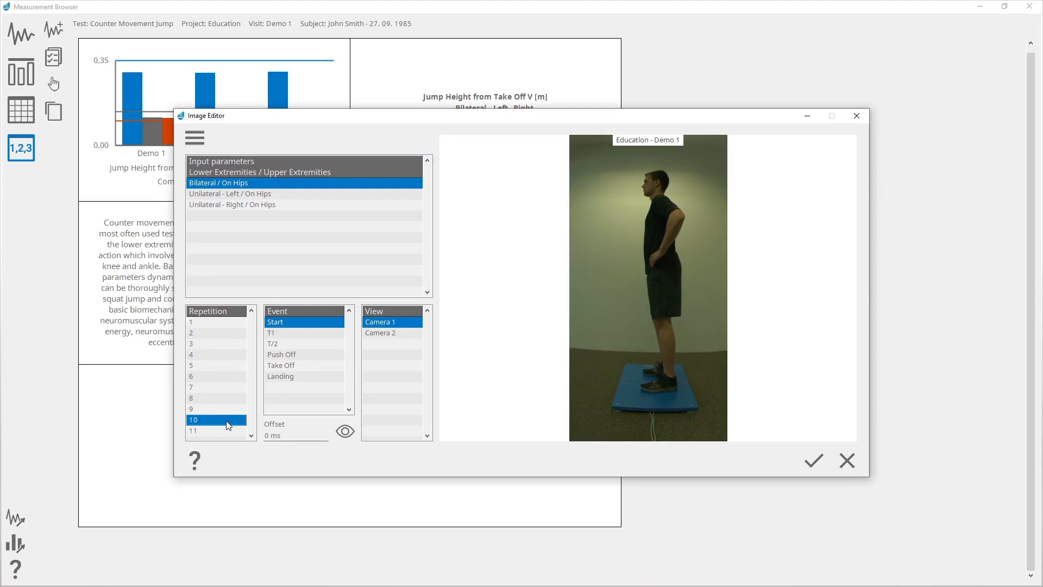
Preview the jump events for the image, choose Push Off from Camera 1 and place the image in the report.
{"action": "left_click", "coordinate": [315, 333]}
{"action": "left_click", "coordinate": [315, 344]}
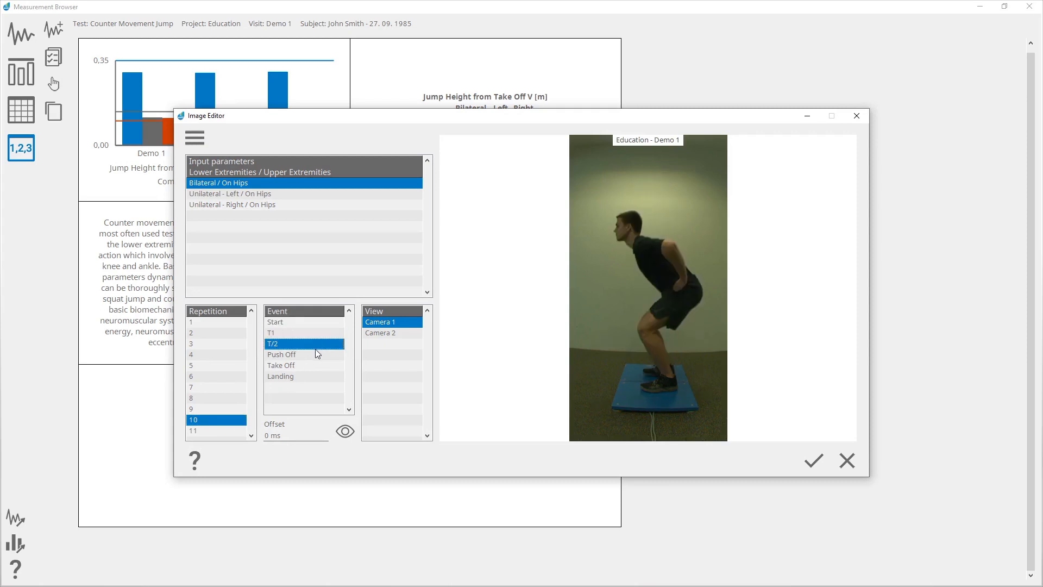
{"action": "left_click", "coordinate": [316, 355]}
{"action": "left_click", "coordinate": [316, 366]}
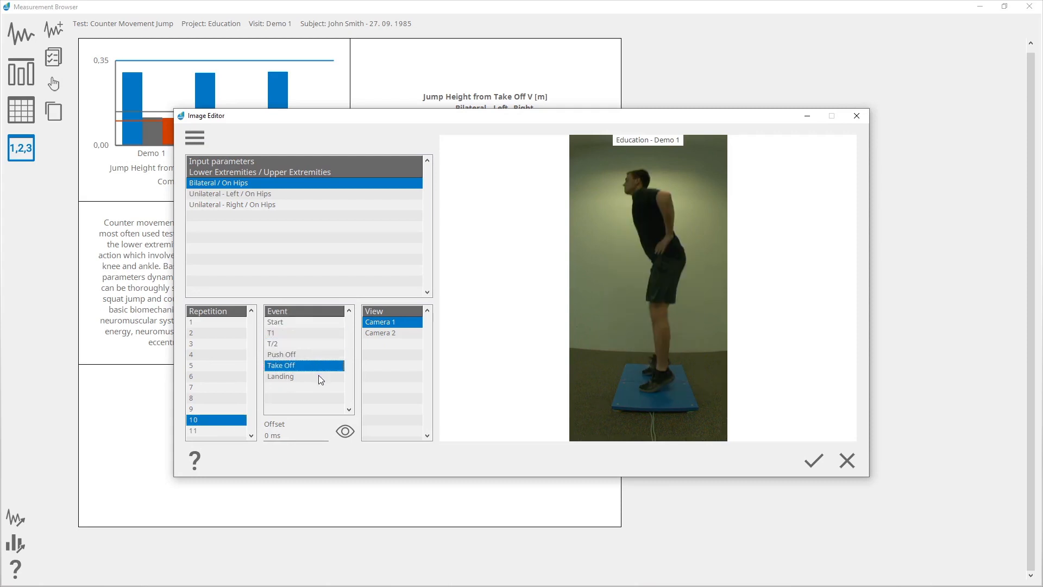
{"action": "left_click", "coordinate": [319, 376]}
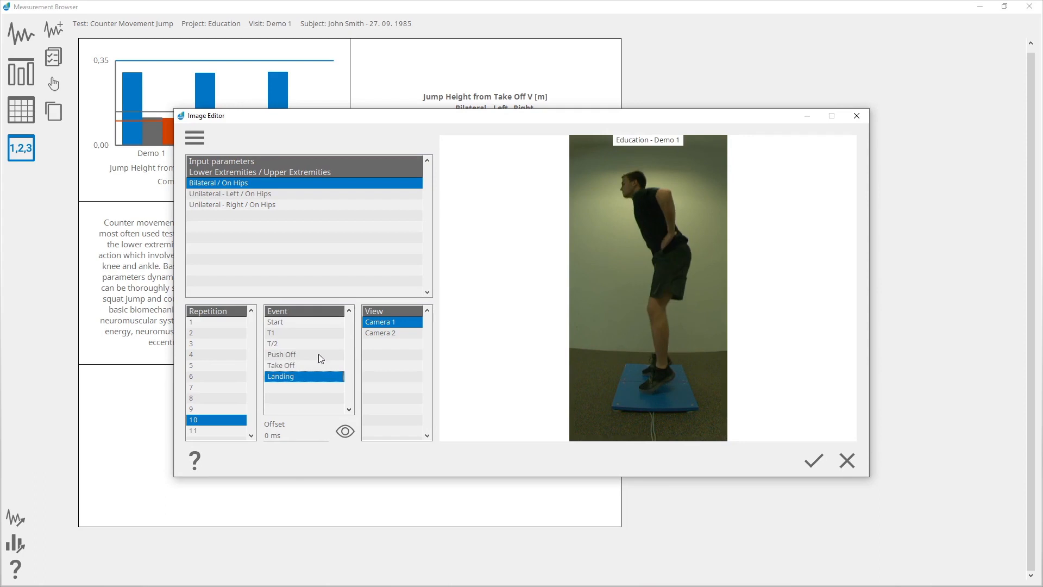
{"action": "left_click", "coordinate": [322, 357]}
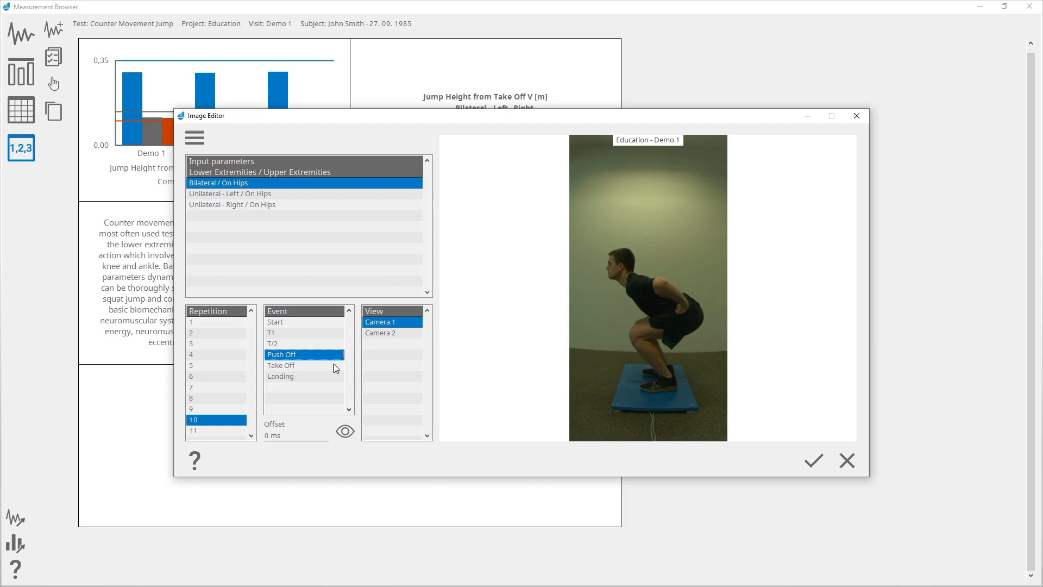
{"action": "left_click", "coordinate": [816, 461]}
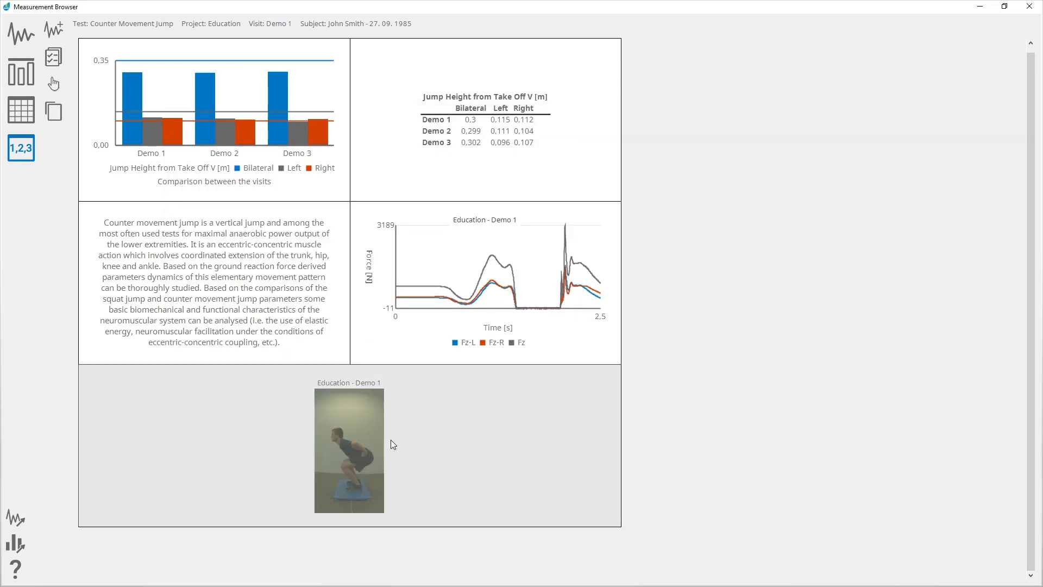
Add a second image element beside the first, showing Push Off of repetition 10, Bilateral / On Hips, from Camera 2.
{"action": "right_click", "coordinate": [371, 440]}
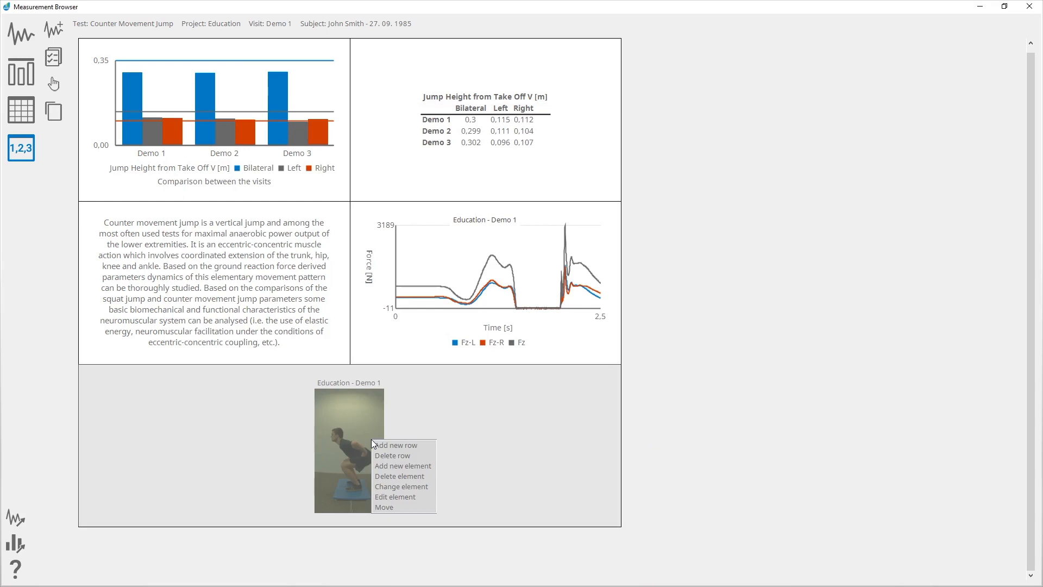
{"action": "left_click", "coordinate": [384, 466]}
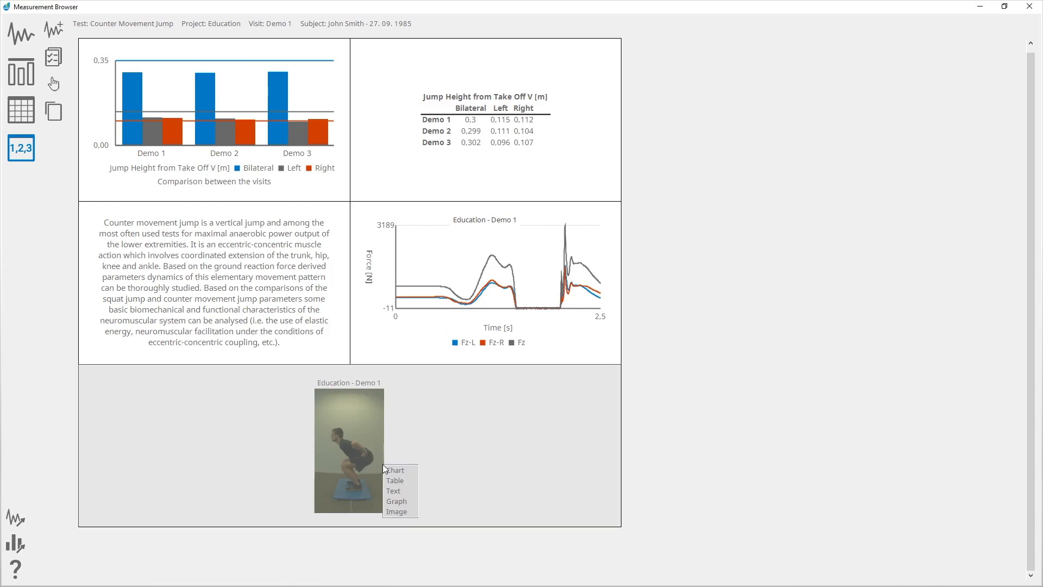
{"action": "left_click", "coordinate": [394, 511]}
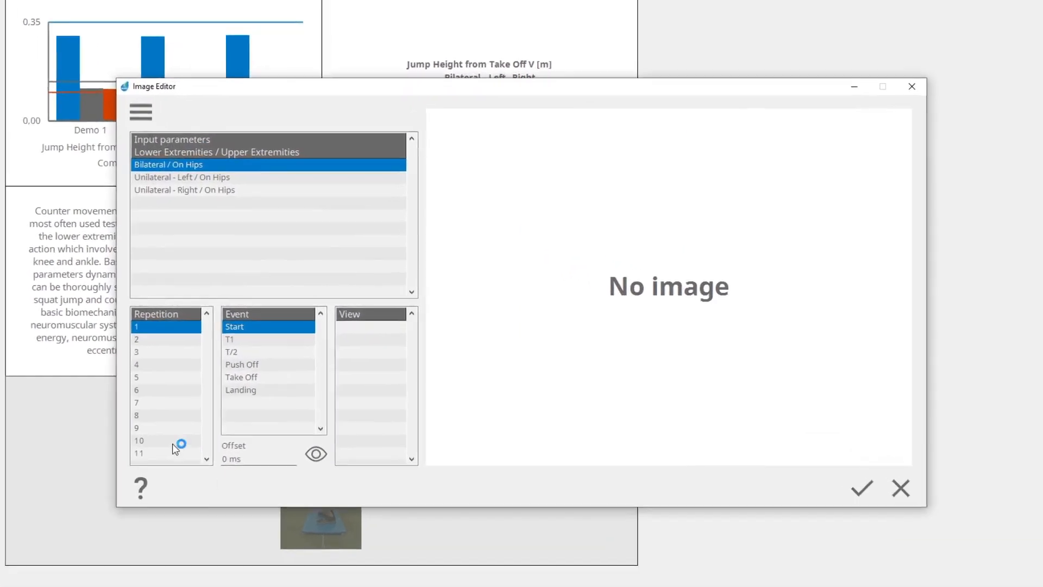
{"action": "left_click", "coordinate": [173, 441]}
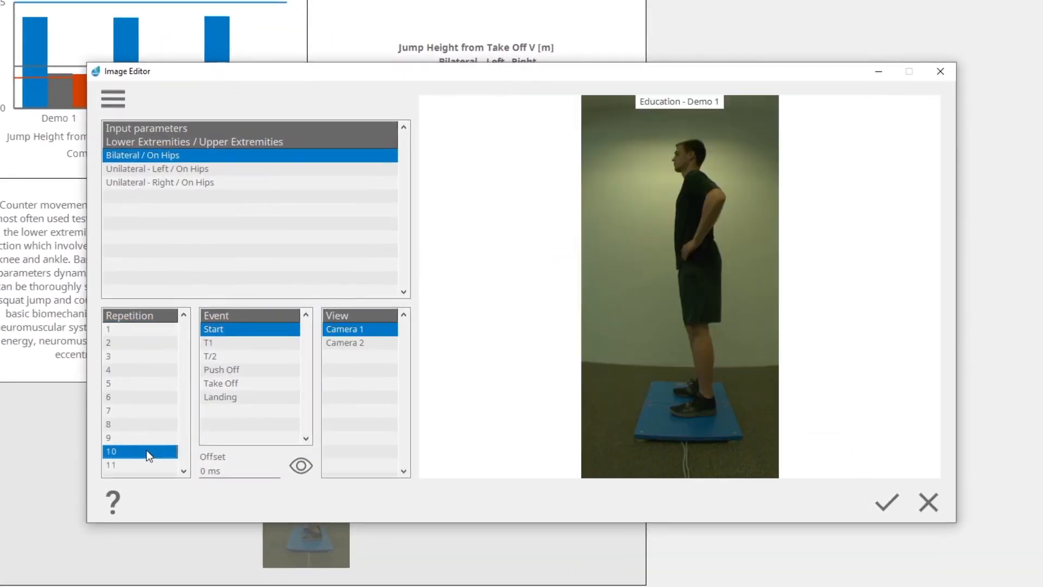
{"action": "left_click", "coordinate": [340, 344]}
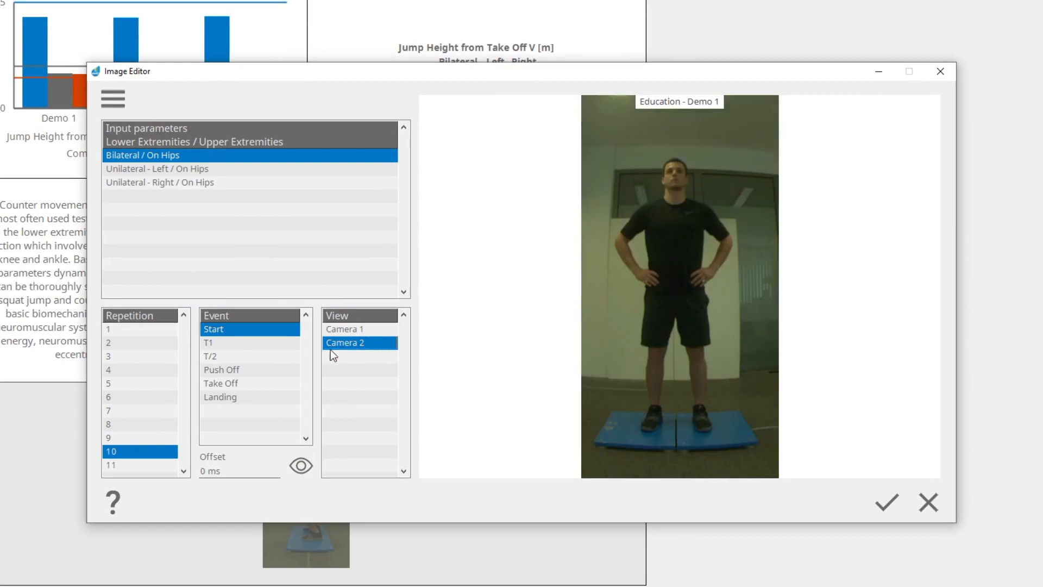
{"action": "left_click", "coordinate": [282, 371]}
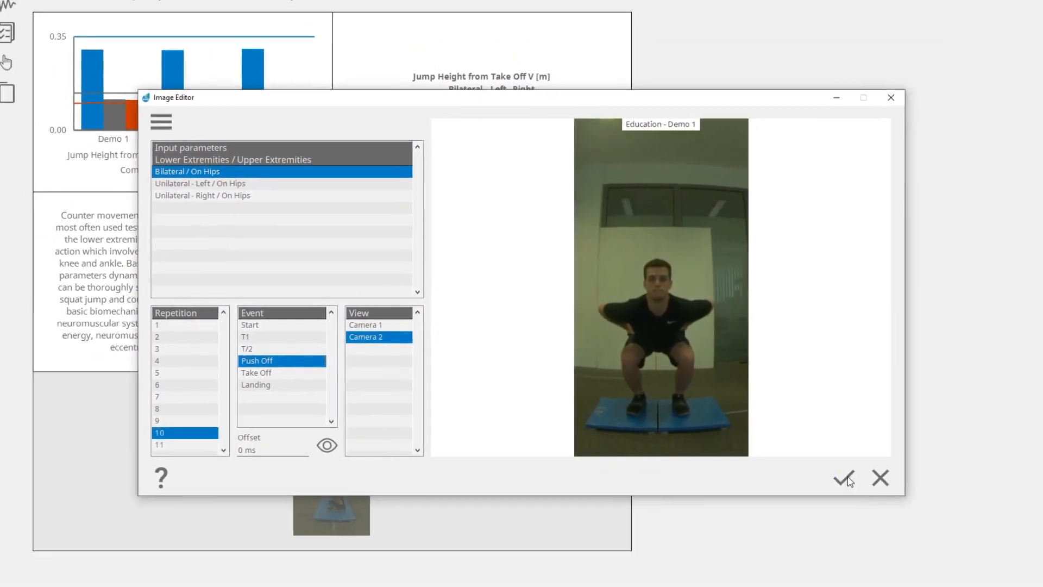
{"action": "left_click", "coordinate": [848, 480]}
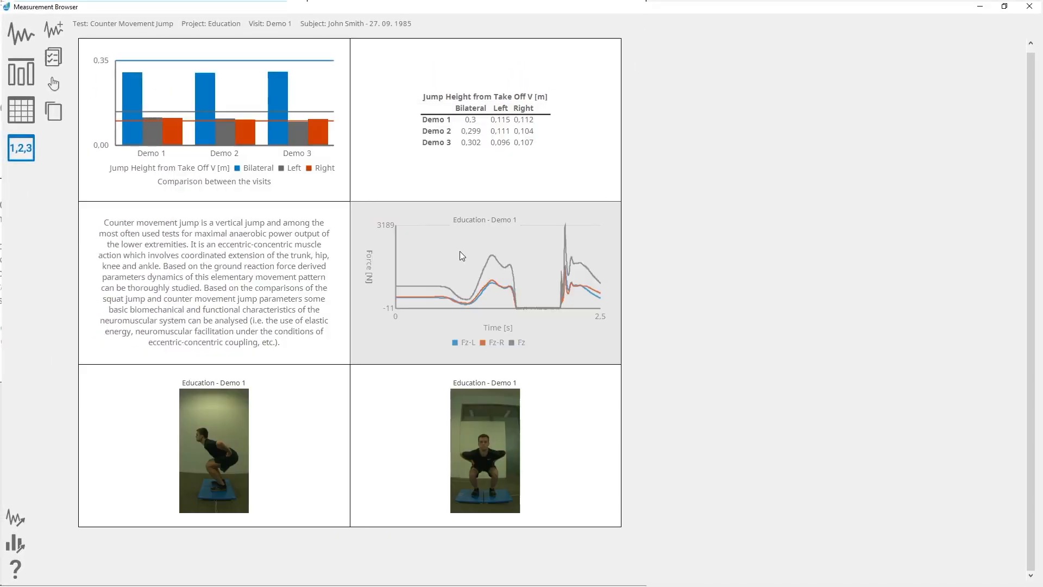
Swap the force signal graph with the jump height chart so the graph takes the first cell of the report.
{"action": "left_click_drag", "start_coordinate": [462, 256], "coordinate": [214, 119]}
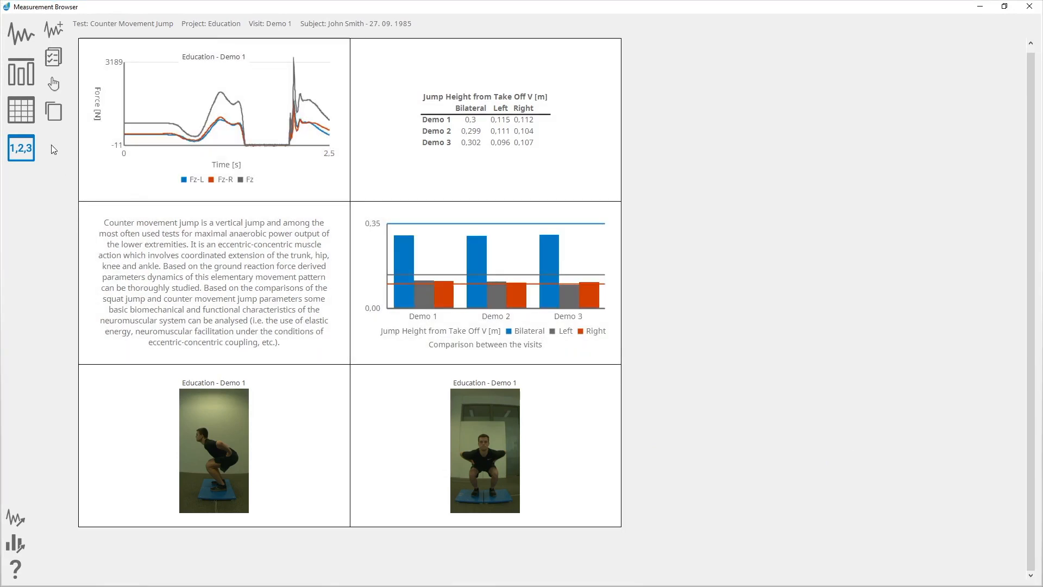
Export the report with the comment "This is my new report." to the Education reports folder on the Desktop.
{"action": "left_click", "coordinate": [56, 60]}
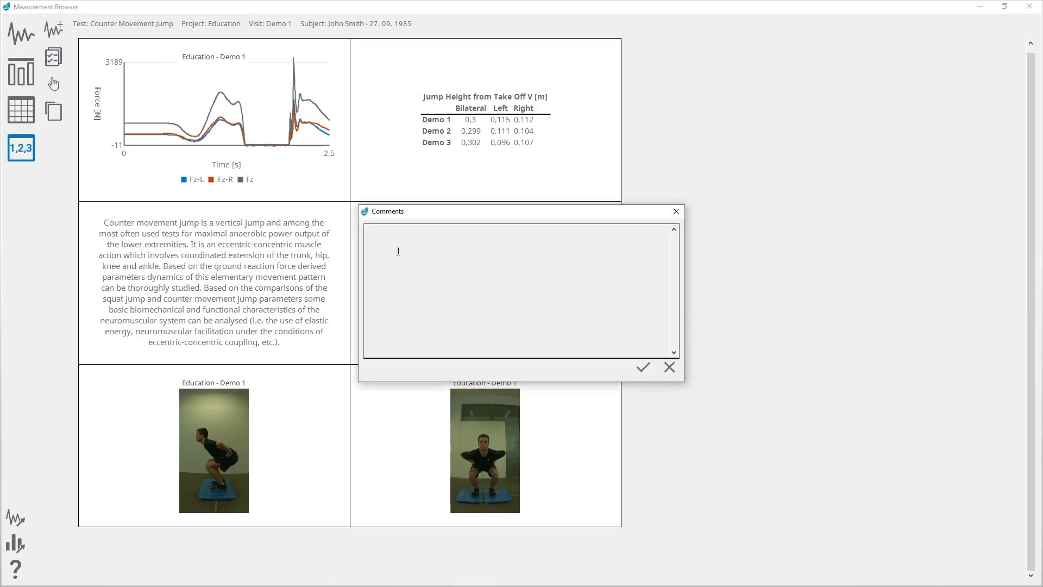
{"action": "type", "text": "This is my new report."}
{"action": "left_click", "coordinate": [644, 369]}
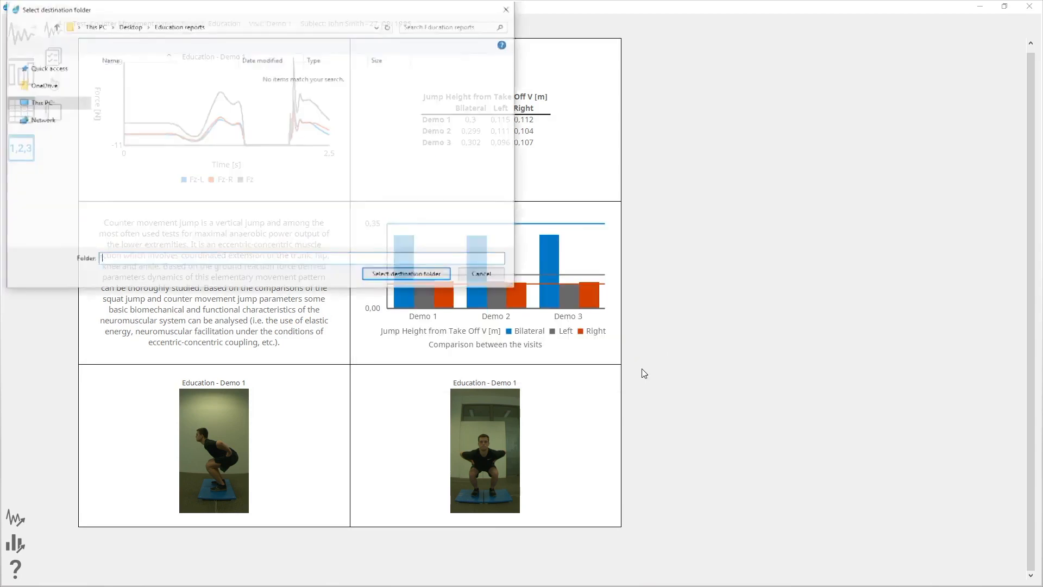
{"action": "left_click", "coordinate": [433, 275]}
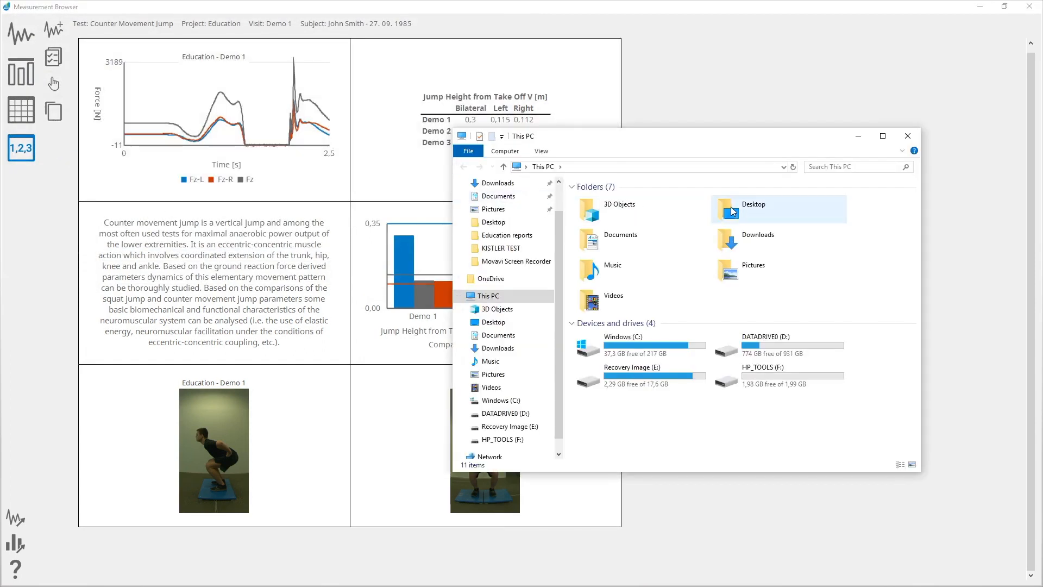
Open the exported PDF from the Education reports folder on the Desktop in Adobe Acrobat Reader and review its pages.
{"action": "double_click", "coordinate": [733, 211]}
{"action": "double_click", "coordinate": [665, 200]}
{"action": "double_click", "coordinate": [693, 201]}
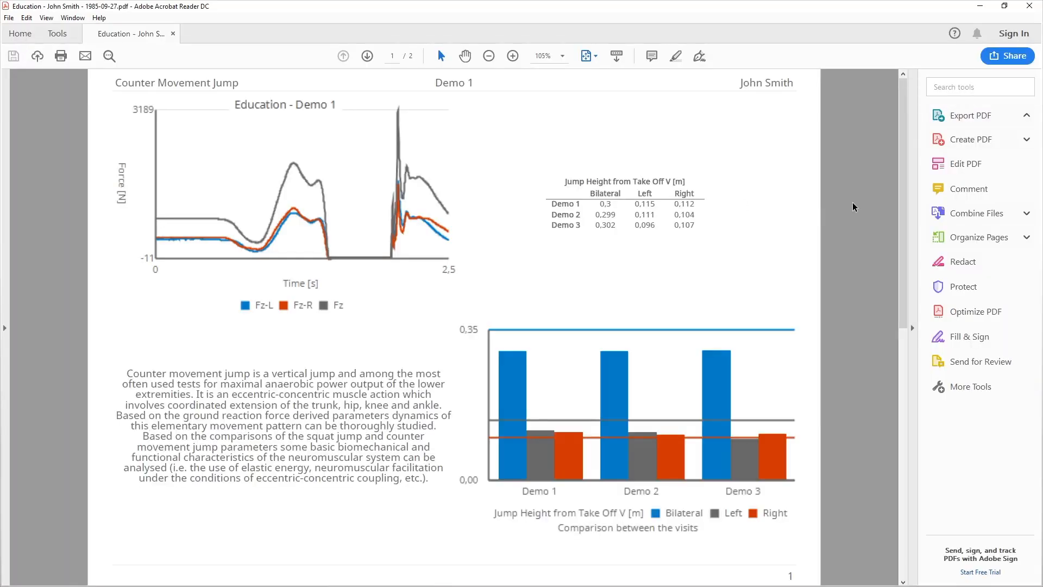
{"action": "scroll", "coordinate": [853, 203], "scroll_direction": "down", "scroll_amount": 1}
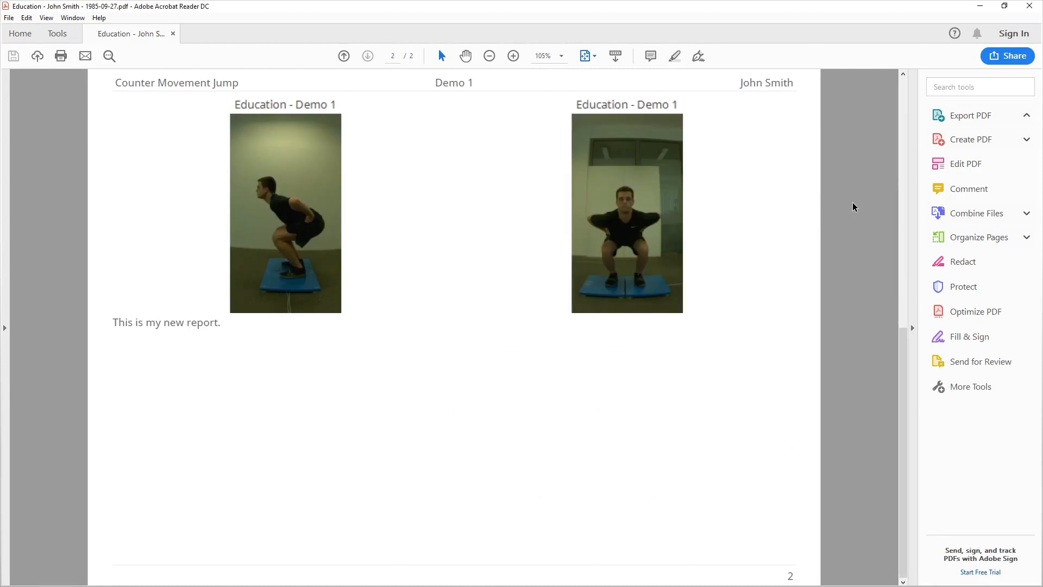
{"action": "scroll", "coordinate": [853, 207], "scroll_direction": "up", "scroll_amount": 1}
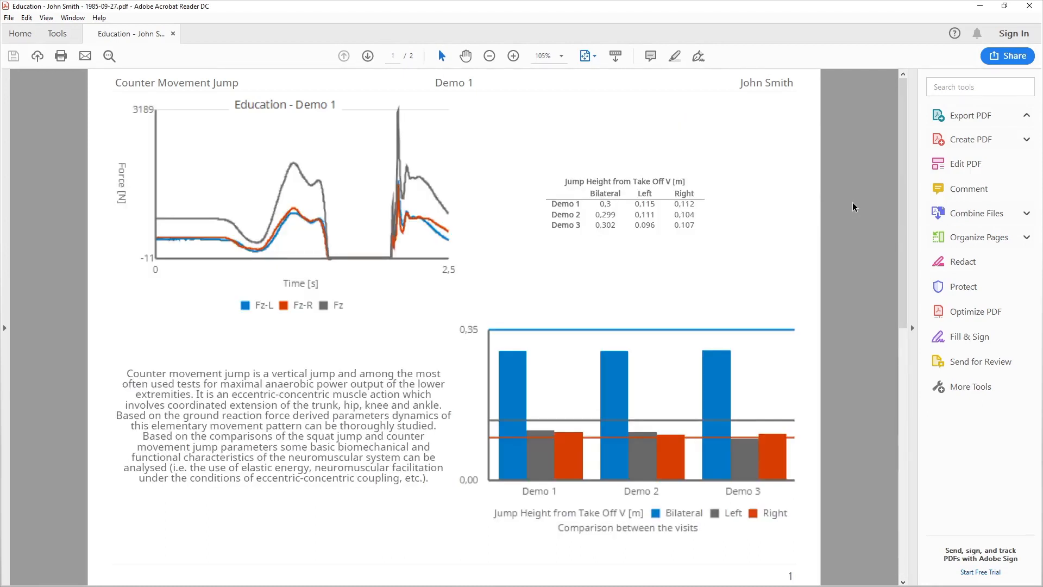